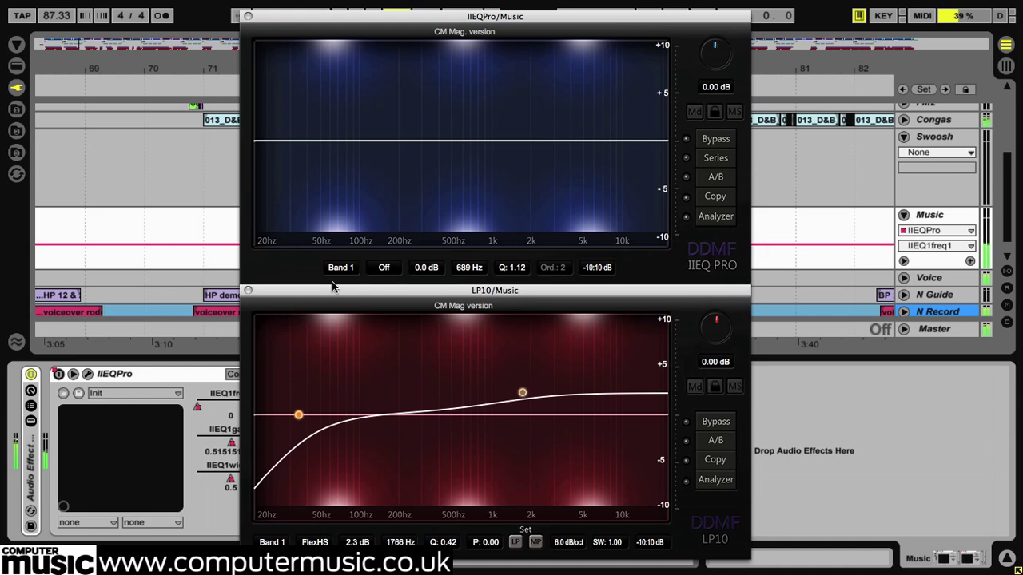
- Close the LP10 equaliser window and move the IIEQPro window to the middle of the arrangement
{"action": "left_click", "coordinate": [248, 291]}
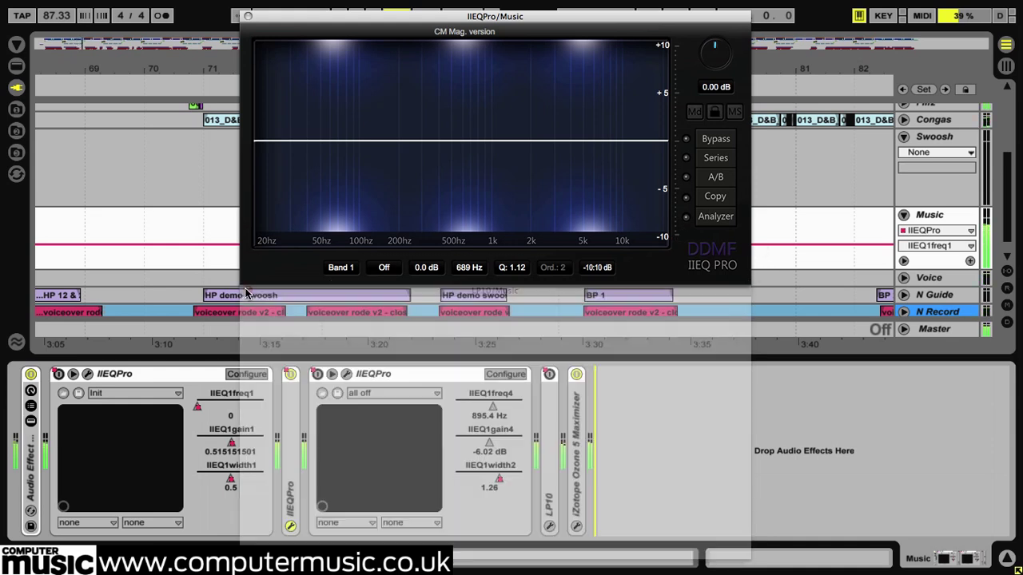
{"action": "left_click_drag", "start_coordinate": [516, 22], "coordinate": [529, 147]}
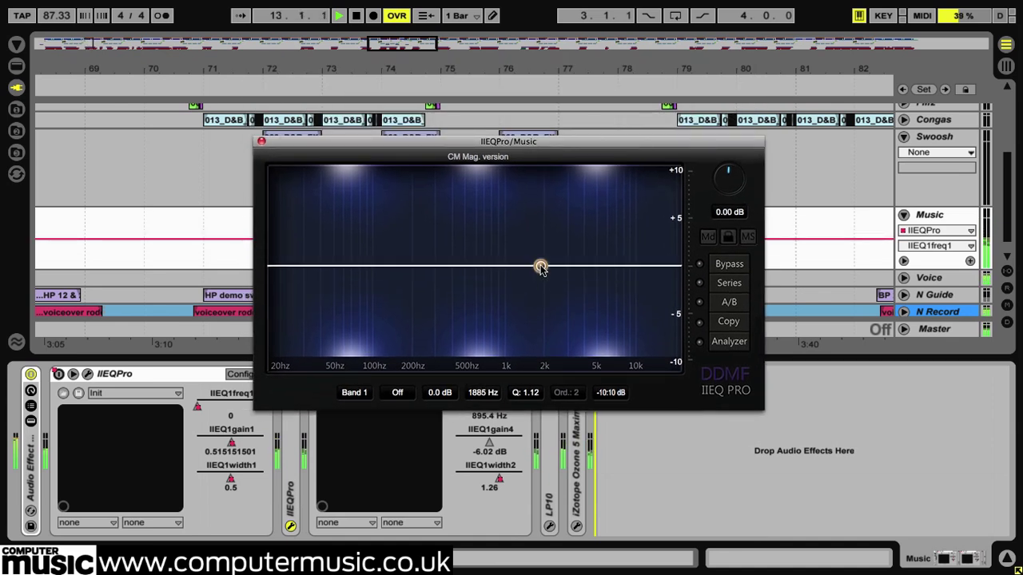
- Raise a band 1 peak of about 4.4 dB at 861 Hz, vary its width and widen it to a Q of 0.50
{"action": "left_click_drag", "start_coordinate": [541, 268], "coordinate": [496, 227]}
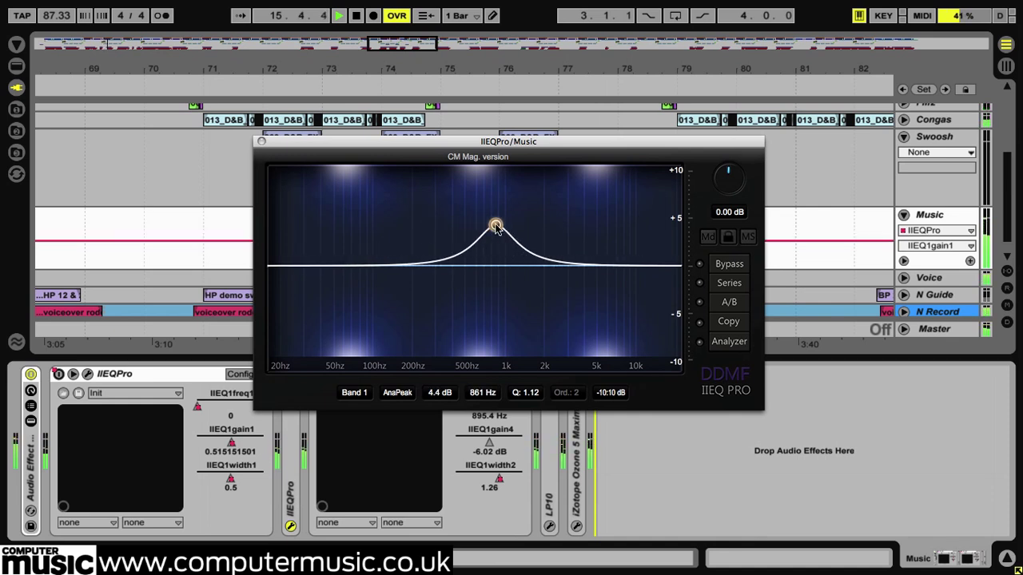
{"action": "scroll", "coordinate": [496, 229], "scroll_direction": "down", "scroll_amount": 5}
{"action": "scroll", "coordinate": [497, 229], "scroll_direction": "up", "scroll_amount": 10}
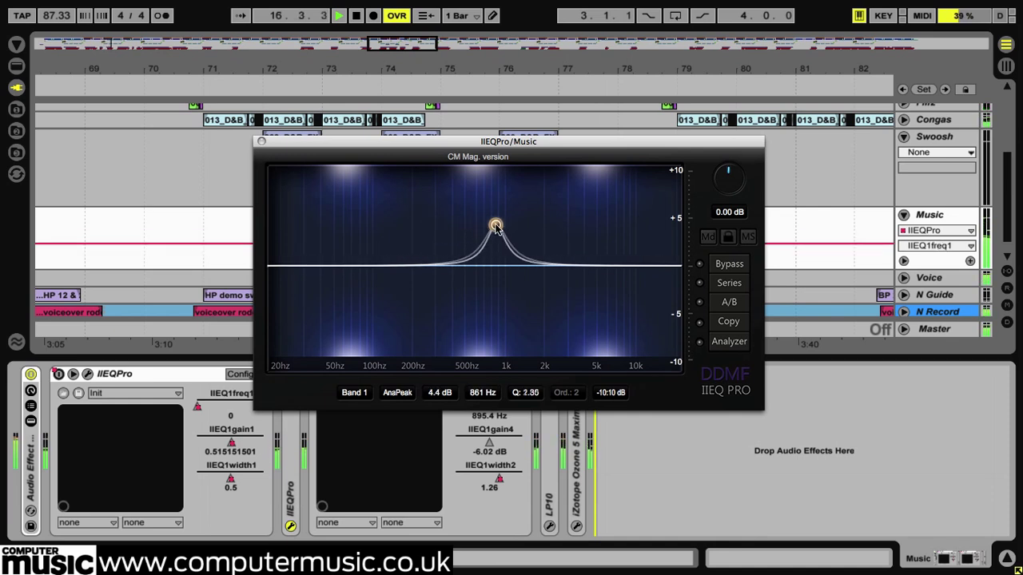
{"action": "scroll", "coordinate": [497, 229], "scroll_direction": "down", "scroll_amount": 8}
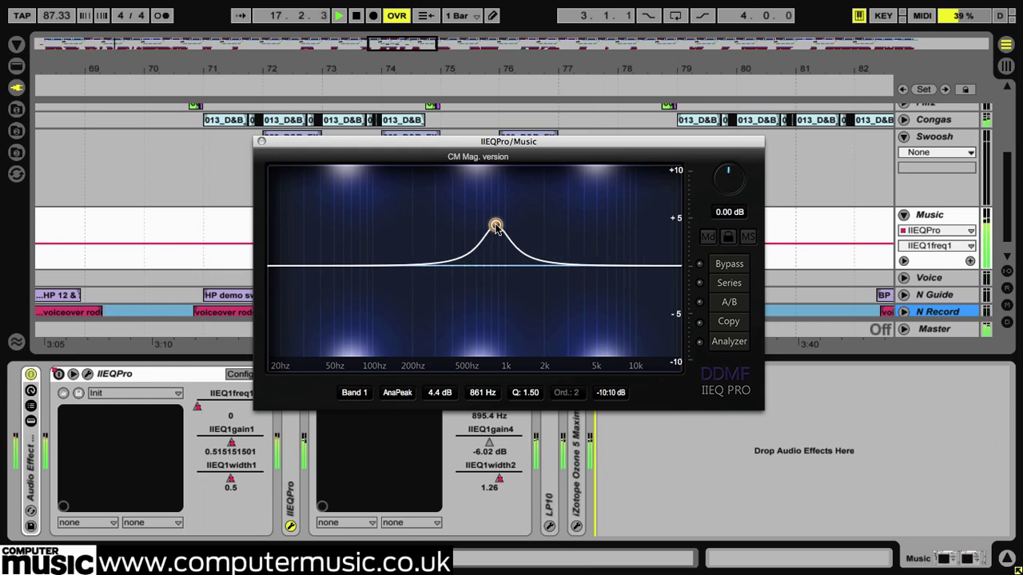
{"action": "scroll", "coordinate": [497, 228], "scroll_direction": "down", "scroll_amount": 3}
- Sweep the band 1 peak across the spectrum to a cut of about -1.1 dB at 717 Hz, and reset the band
{"action": "left_click_drag", "start_coordinate": [497, 228], "coordinate": [495, 267]}
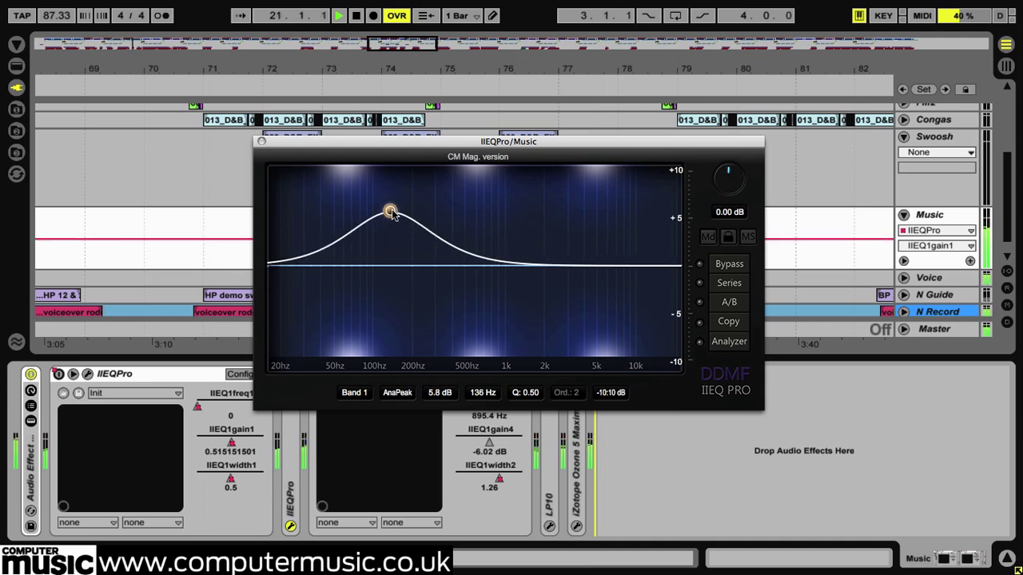
{"action": "left_click_drag", "start_coordinate": [528, 218], "coordinate": [487, 279]}
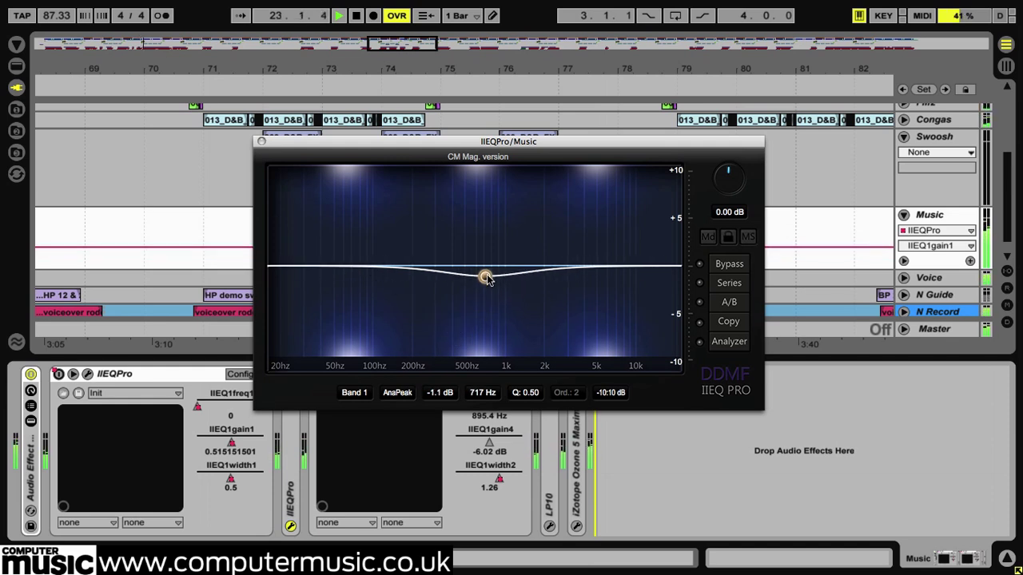
{"action": "double_click", "coordinate": [487, 277]}
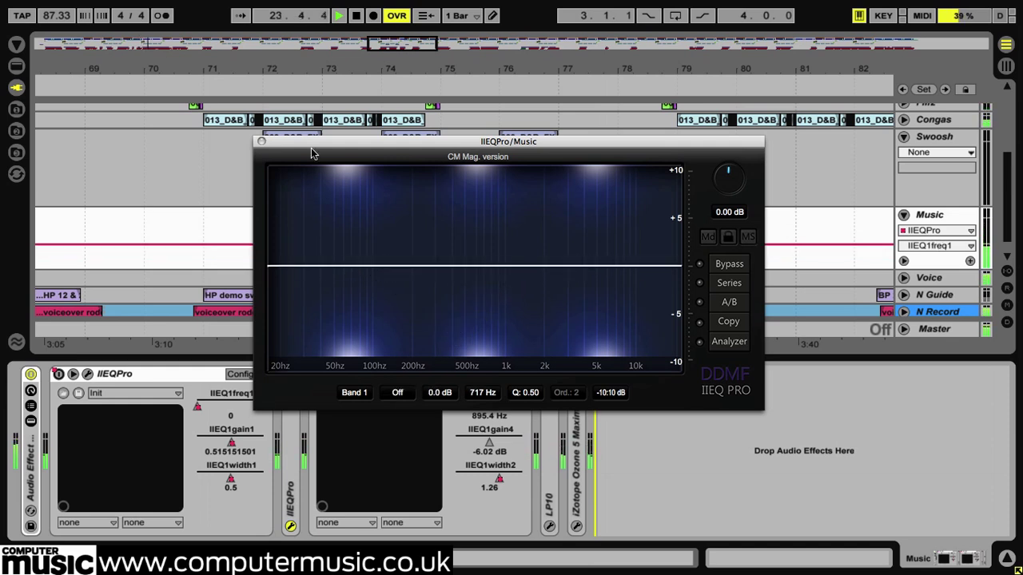
- Open the first IIEQPro in the Music track's device chain instead of the current one and choose AnaPeak as band 1's filter type
{"action": "left_click", "coordinate": [261, 143]}
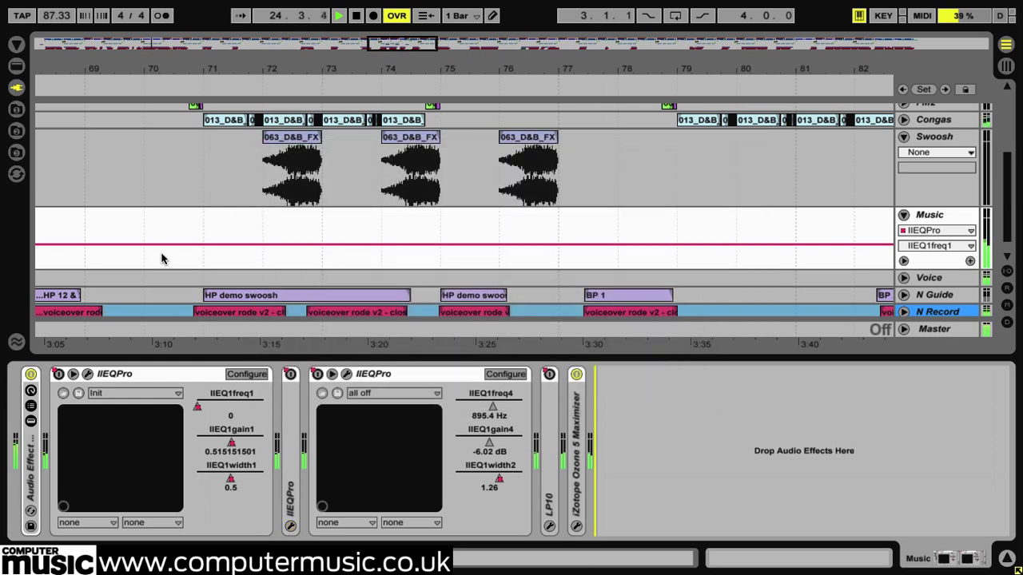
{"action": "left_click", "coordinate": [88, 374]}
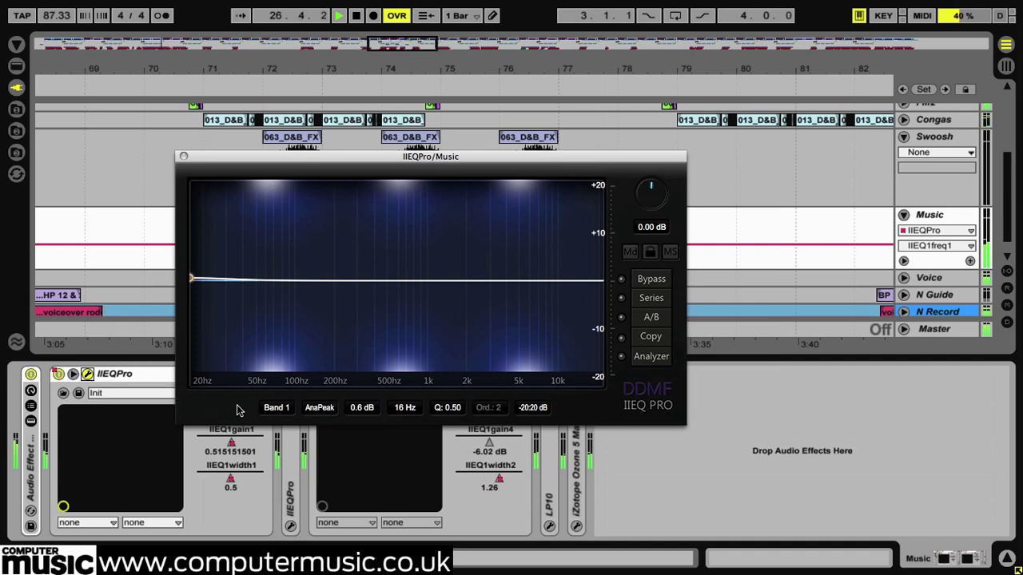
{"action": "left_click_drag", "start_coordinate": [453, 157], "coordinate": [497, 140]}
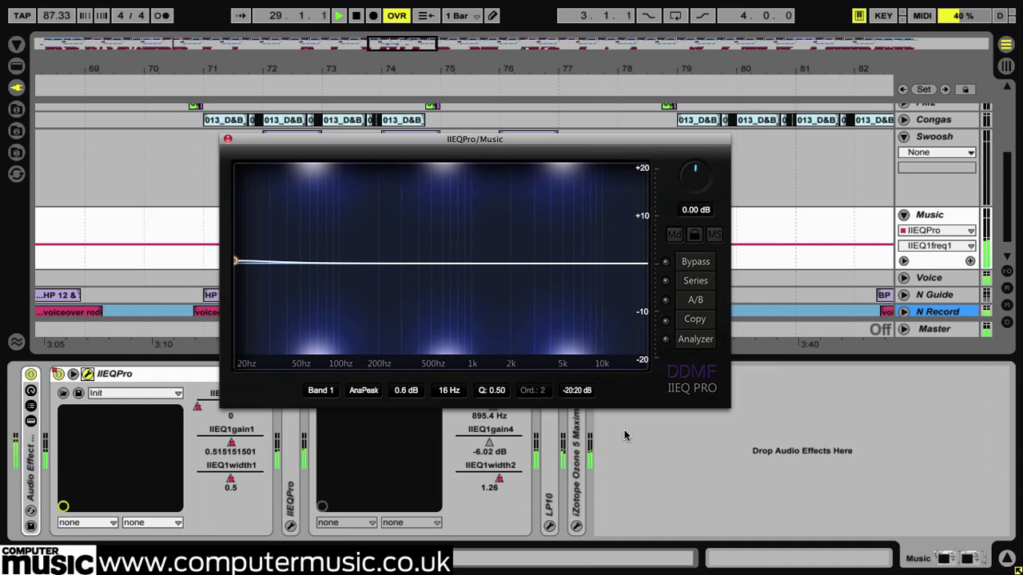
{"action": "left_click", "coordinate": [364, 390]}
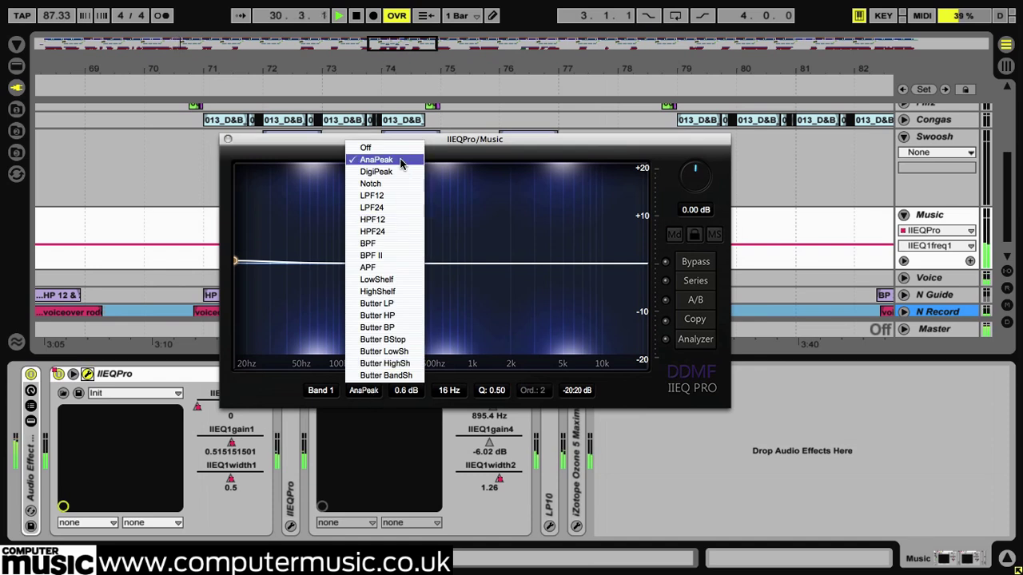
{"action": "left_click", "coordinate": [402, 164]}
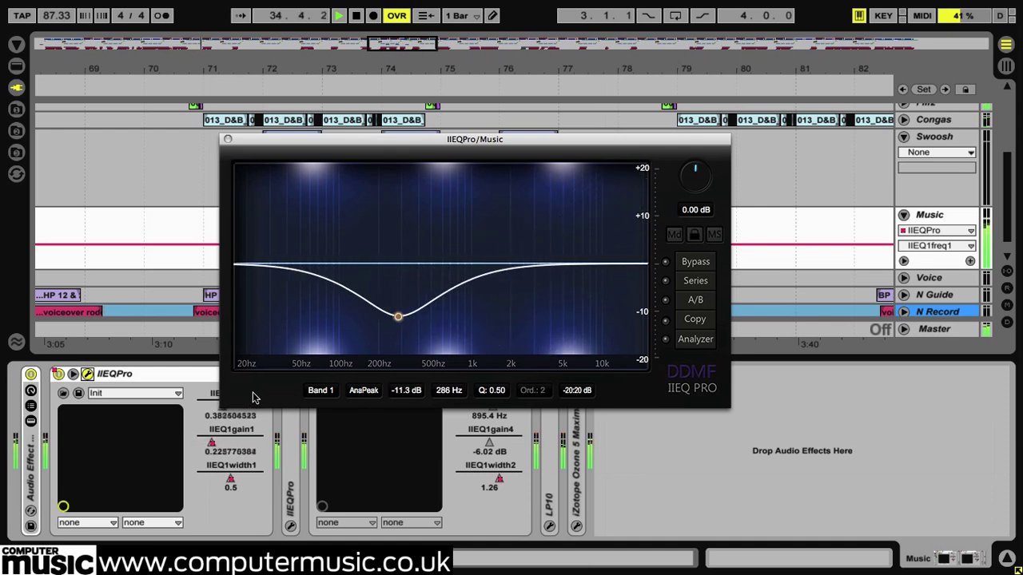
- Try the DigiPeak filter type on band 1, followed by Notch
{"action": "left_click", "coordinate": [364, 390]}
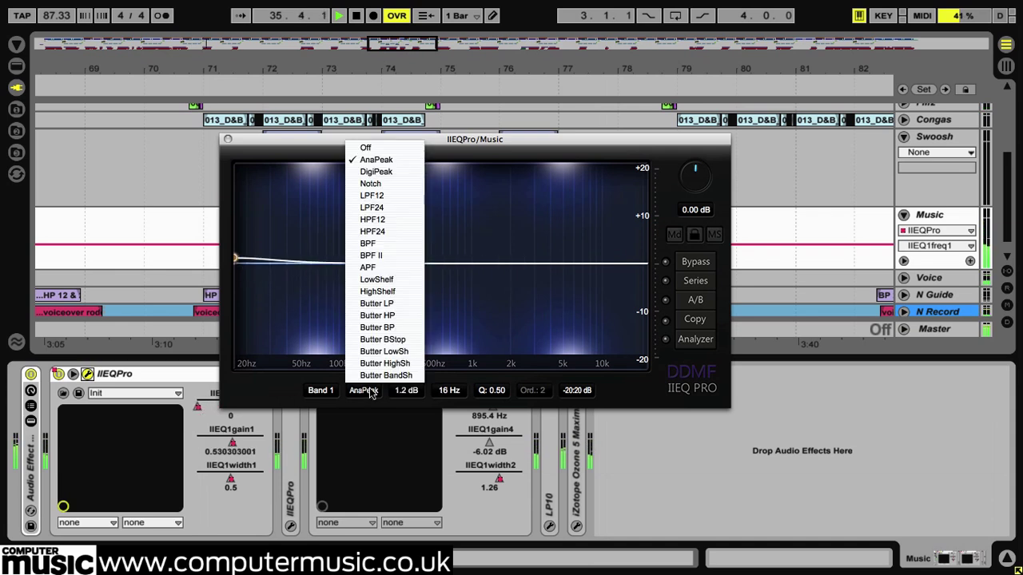
{"action": "left_click", "coordinate": [395, 175]}
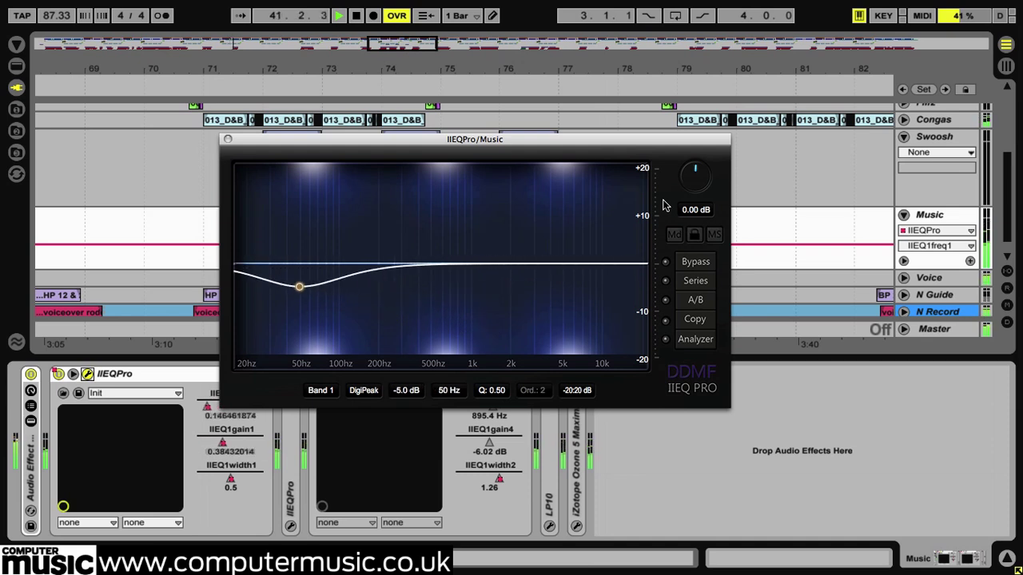
{"action": "left_click", "coordinate": [366, 390]}
{"action": "left_click", "coordinate": [400, 186]}
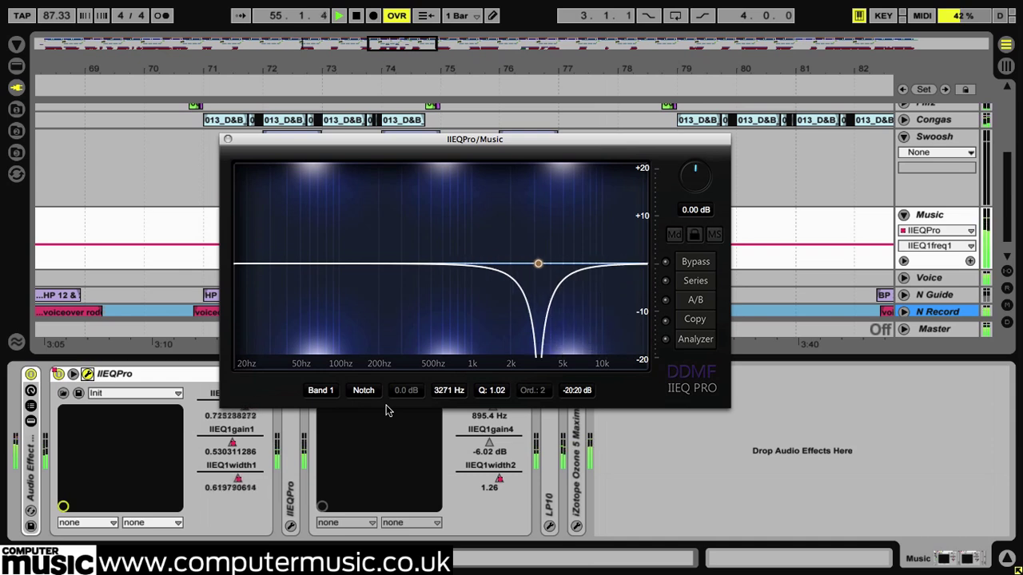
- Try the low-pass types LPF12 and LPF24 on band 1
{"action": "left_click", "coordinate": [364, 392]}
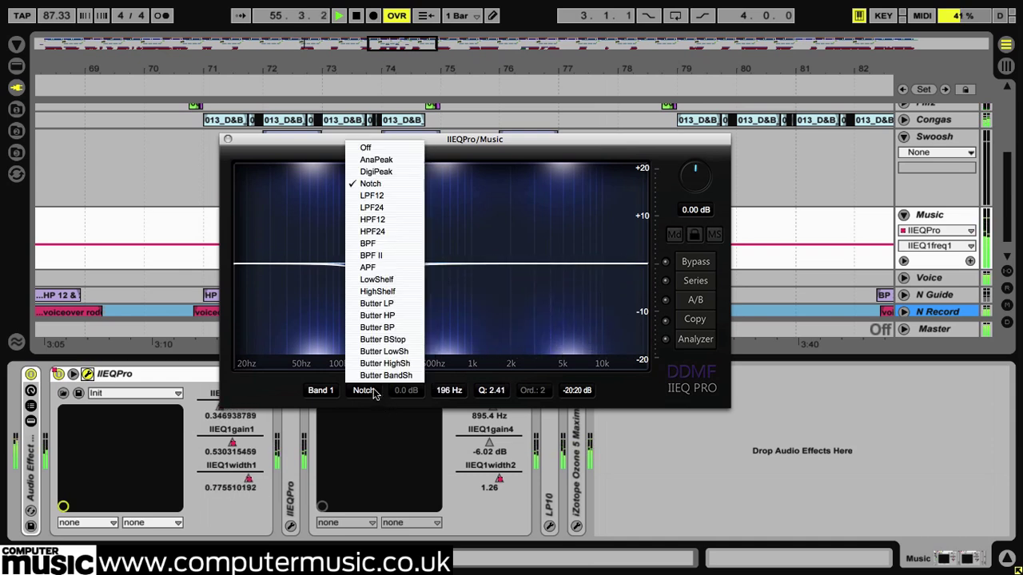
{"action": "left_click", "coordinate": [401, 197]}
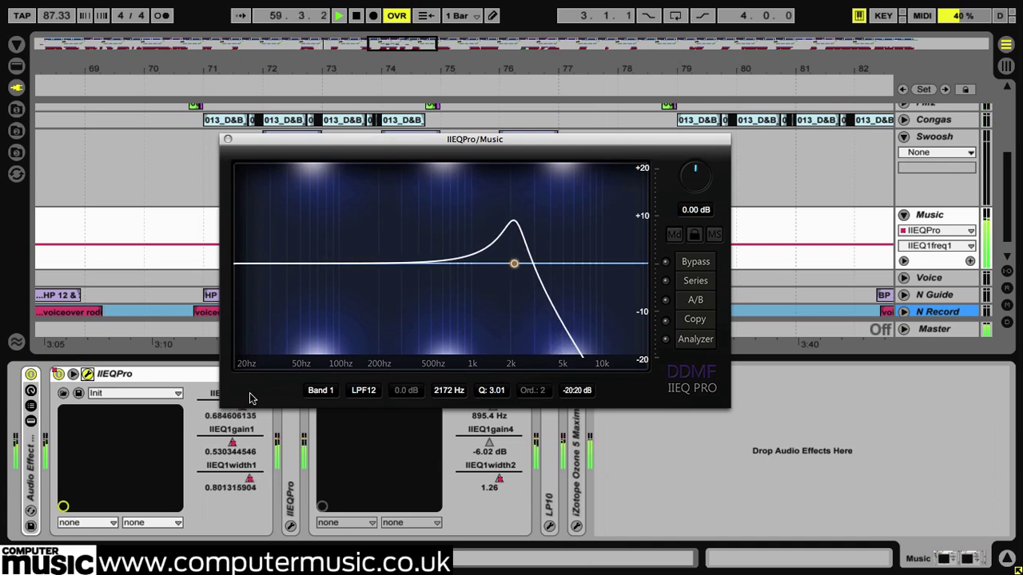
{"action": "left_click", "coordinate": [366, 392]}
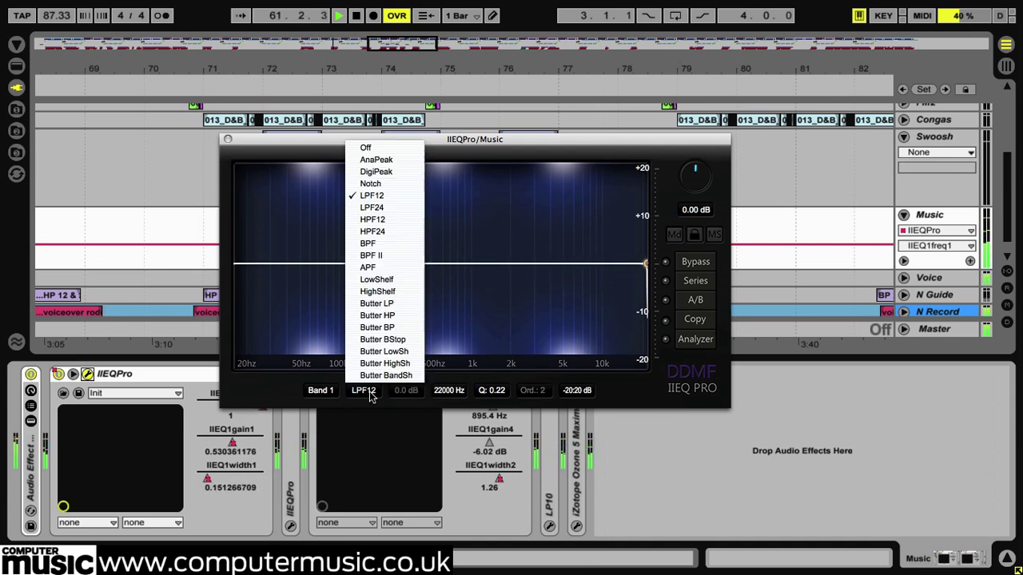
{"action": "left_click", "coordinate": [383, 210]}
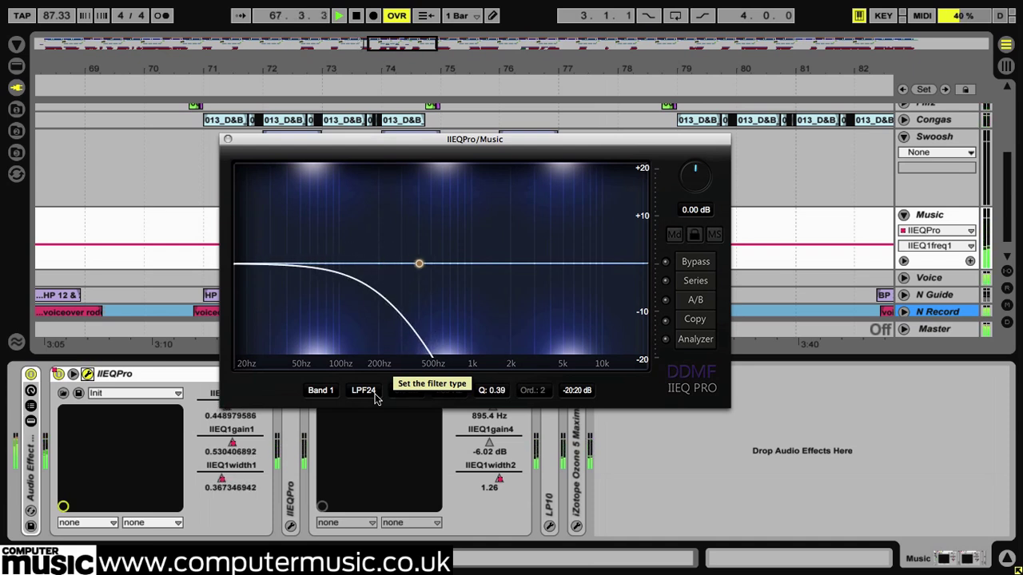
- Try HPF12 on band 1 at about 18 Hz, and compare it with the Swoosh track's IIEQPro before returning to the Music track
{"action": "left_click", "coordinate": [376, 398]}
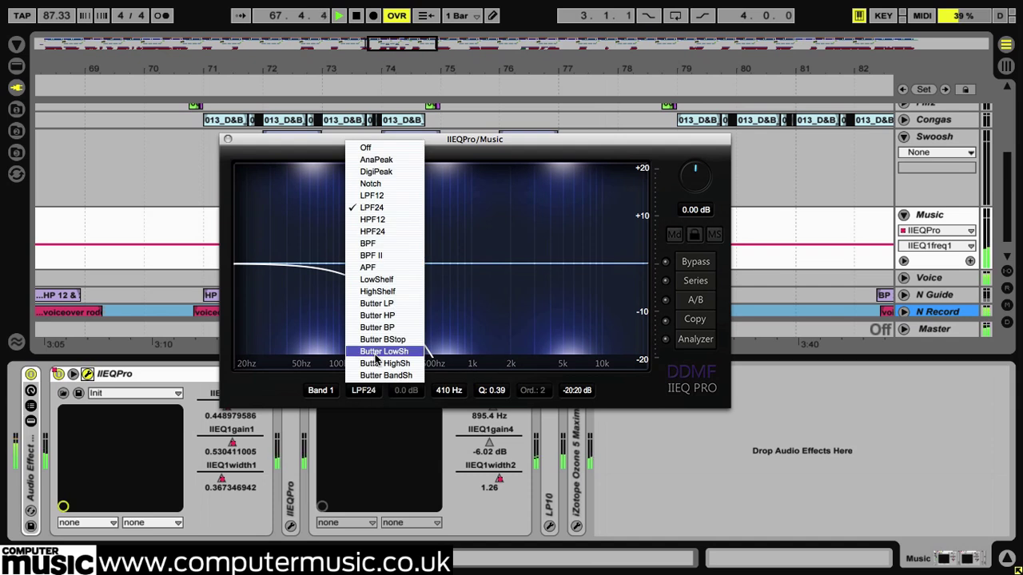
{"action": "left_click", "coordinate": [384, 227]}
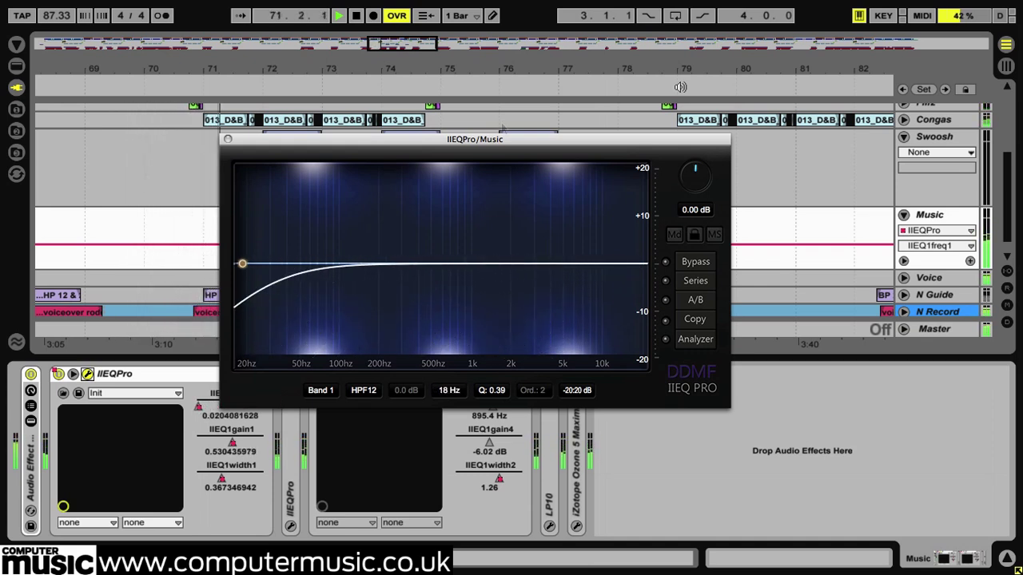
{"action": "left_click", "coordinate": [953, 139]}
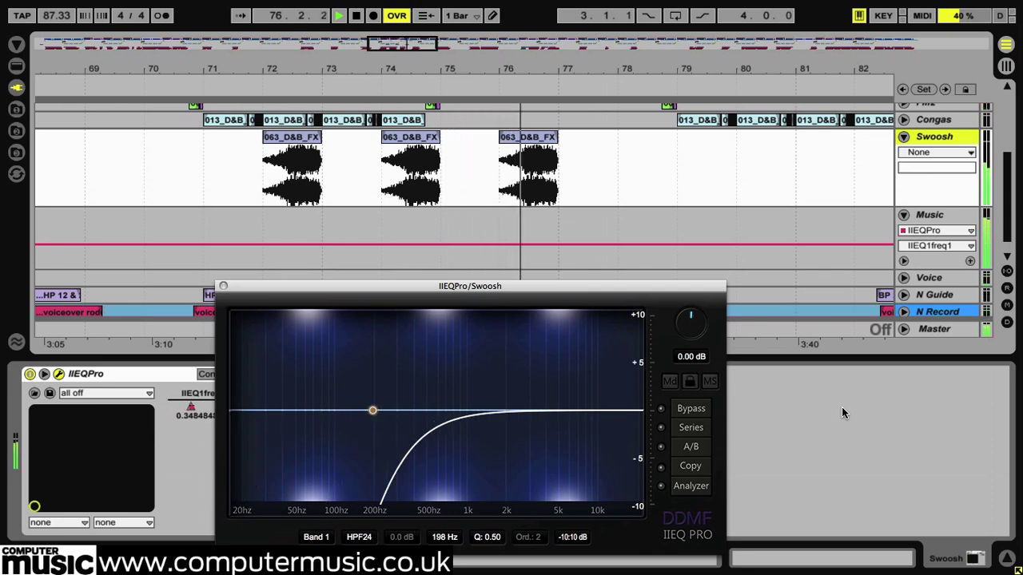
{"action": "left_click", "coordinate": [942, 217]}
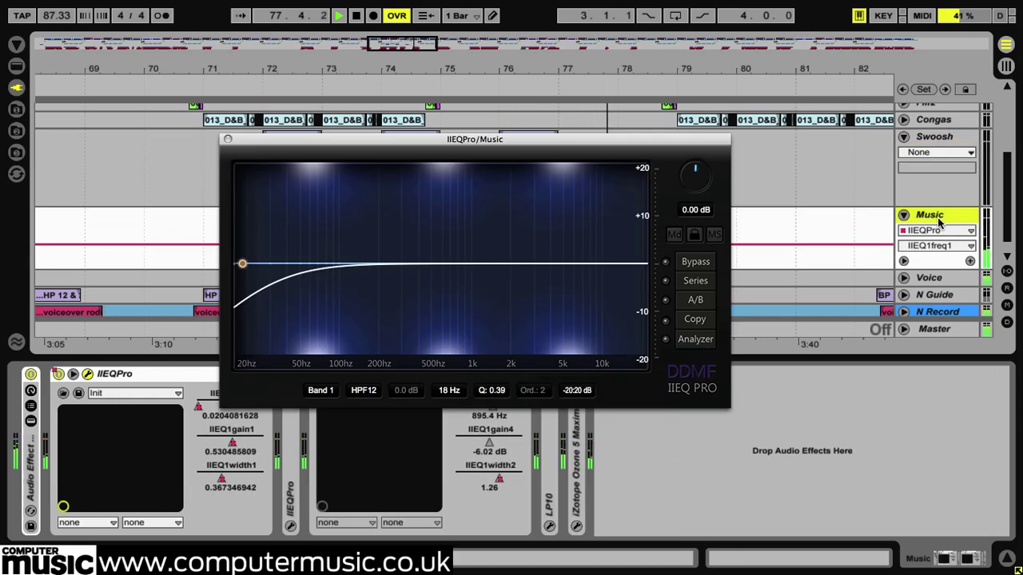
- Try the band-pass types BPF, at about 551 Hz with a Q of 1.00, and BPF II on band 1
{"action": "left_click", "coordinate": [377, 390]}
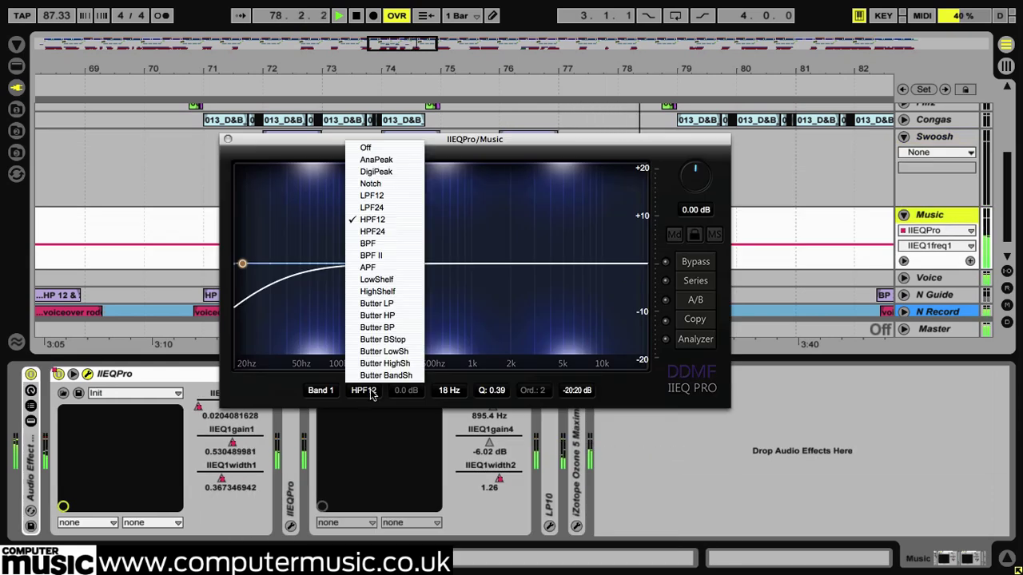
{"action": "left_click", "coordinate": [403, 250]}
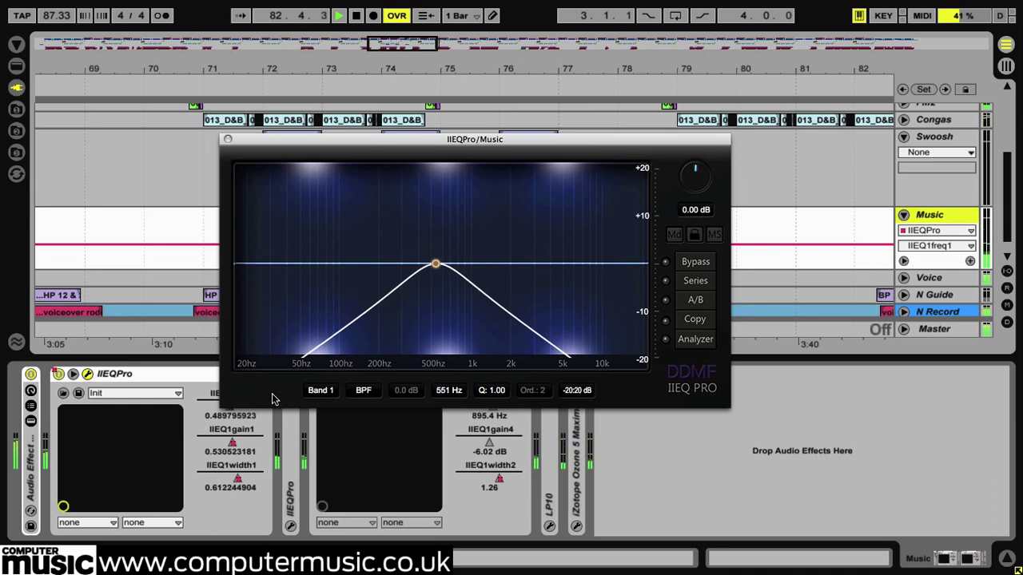
{"action": "left_click", "coordinate": [357, 393]}
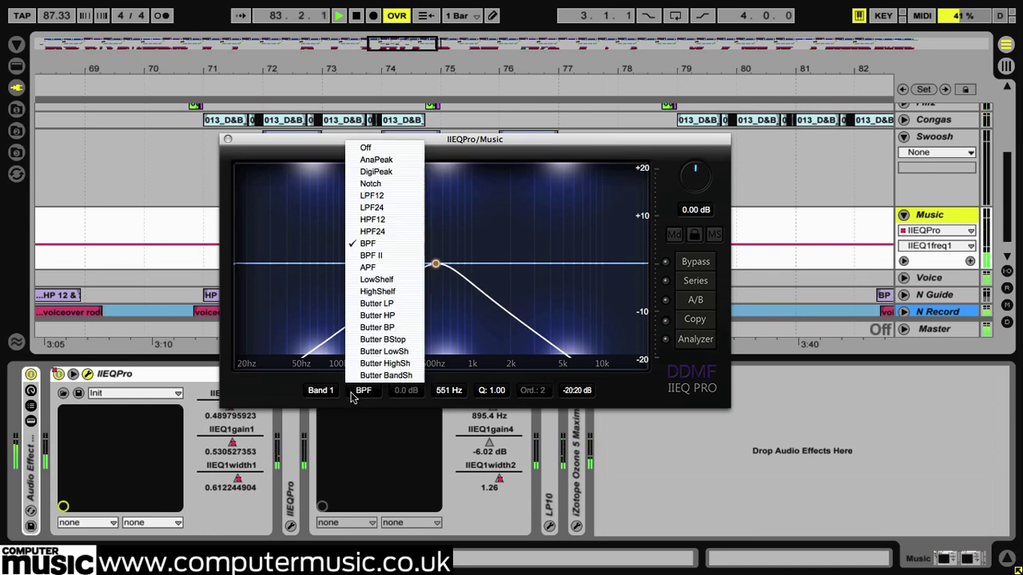
{"action": "left_click", "coordinate": [406, 263]}
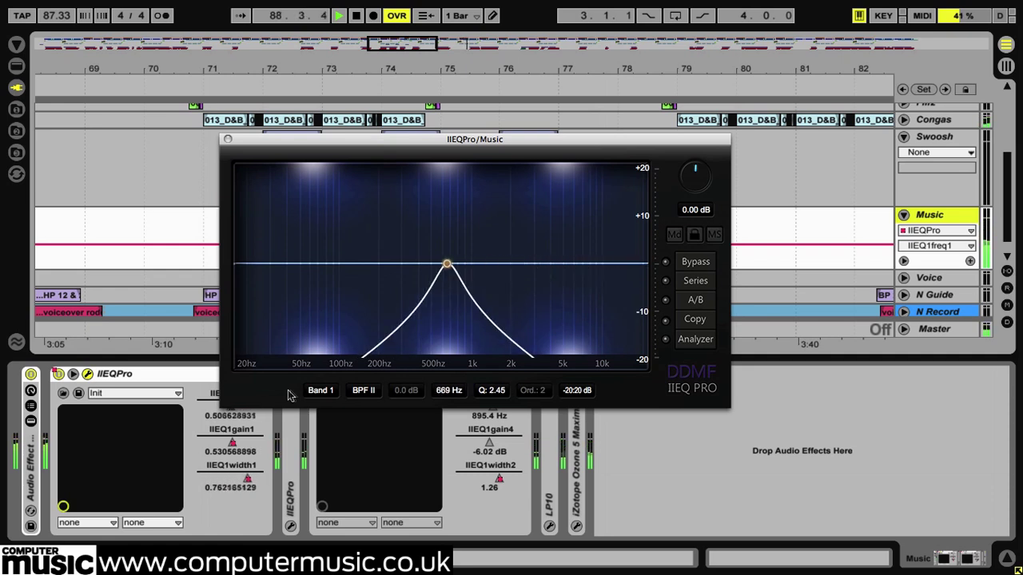
- Switch band 1 to LowShelf and shape it at about 169 Hz with a Q of about 0.69
{"action": "left_click", "coordinate": [365, 393]}
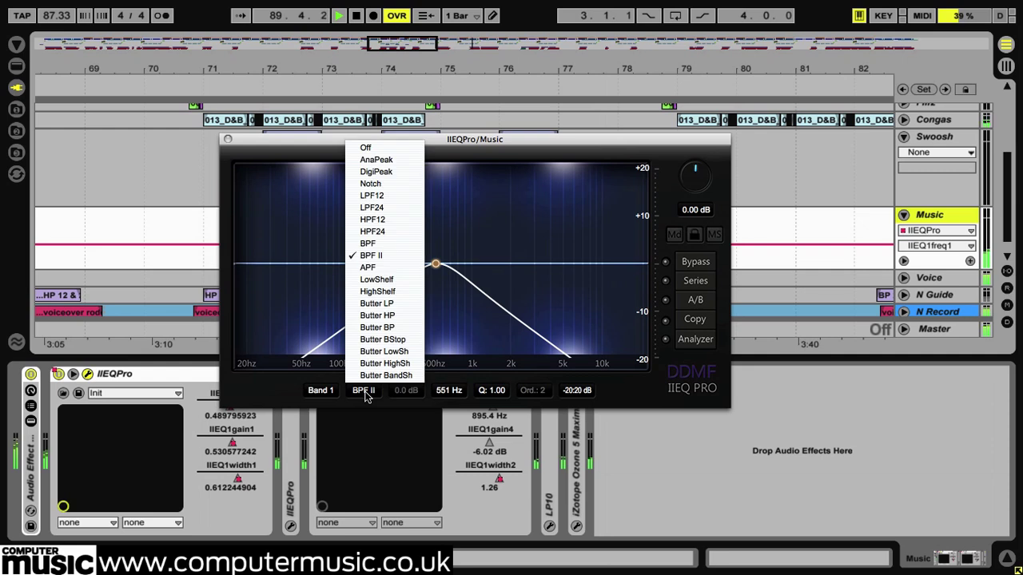
{"action": "left_click", "coordinate": [403, 282]}
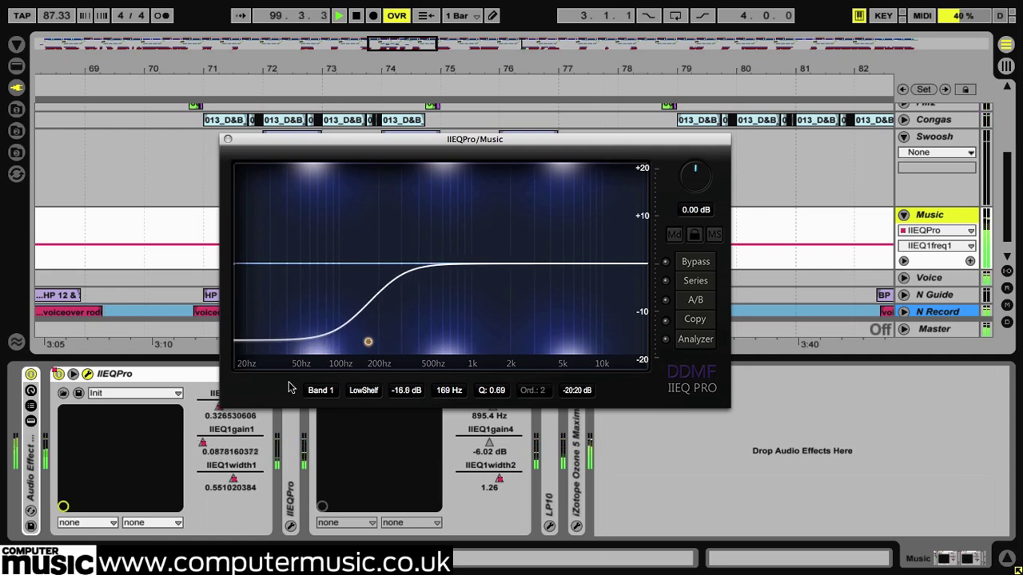
- Change band 1 to the Butter HP filter type and set its order to 5
{"action": "left_click", "coordinate": [363, 392]}
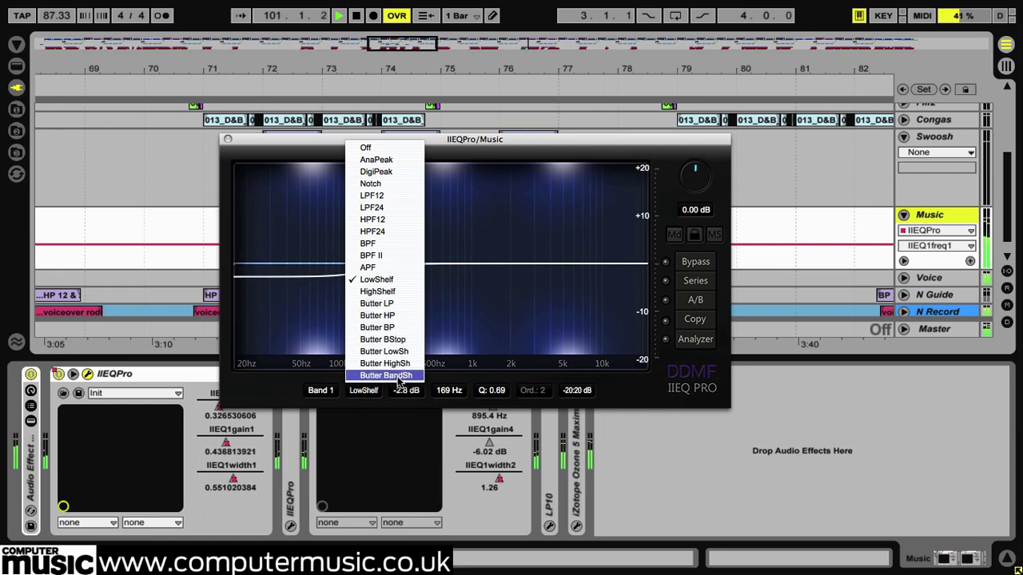
{"action": "left_click", "coordinate": [401, 319]}
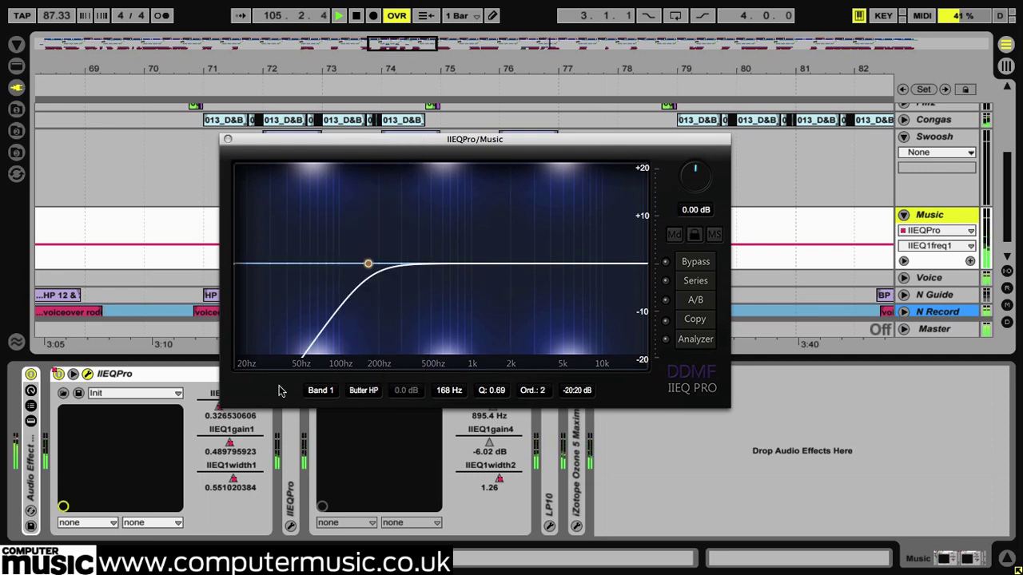
{"action": "left_click", "coordinate": [534, 391]}
{"action": "left_click", "coordinate": [550, 454]}
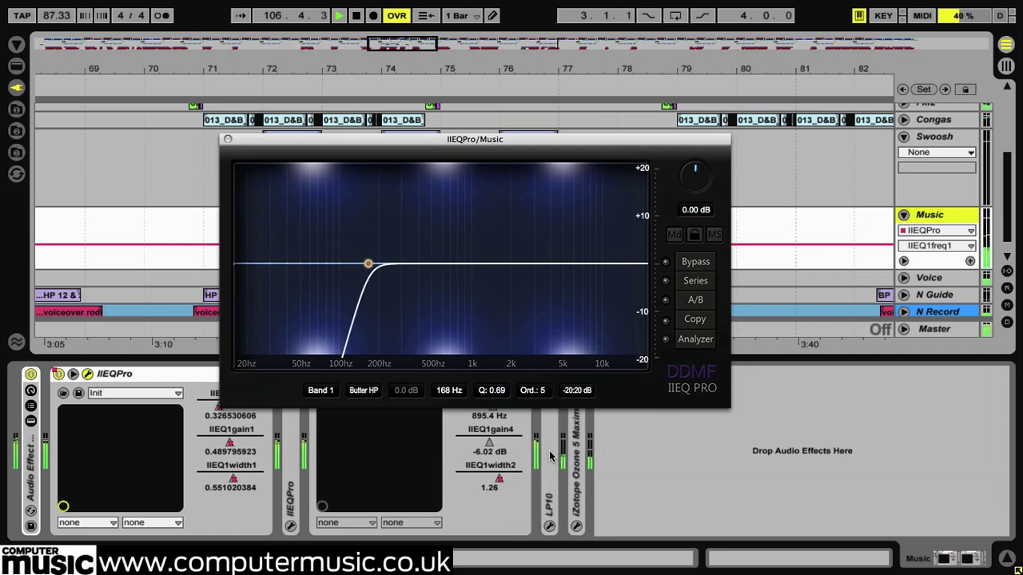
- Raise band 1's Butter HP order to 8 and on to 10, and sweep its cutoff down to about 19 Hz
{"action": "left_click", "coordinate": [544, 390]}
{"action": "left_click", "coordinate": [546, 479]}
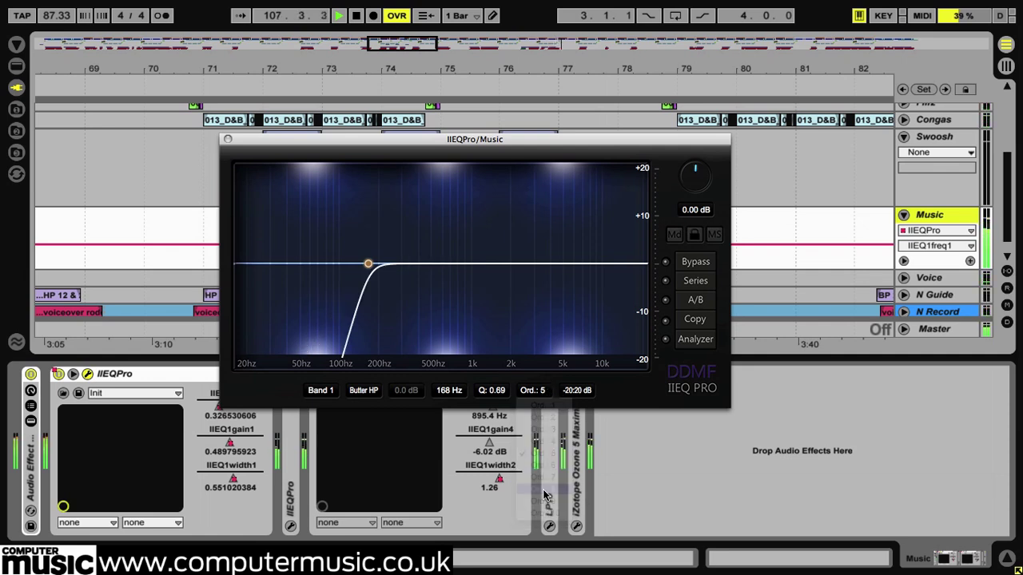
{"action": "left_click", "coordinate": [544, 393]}
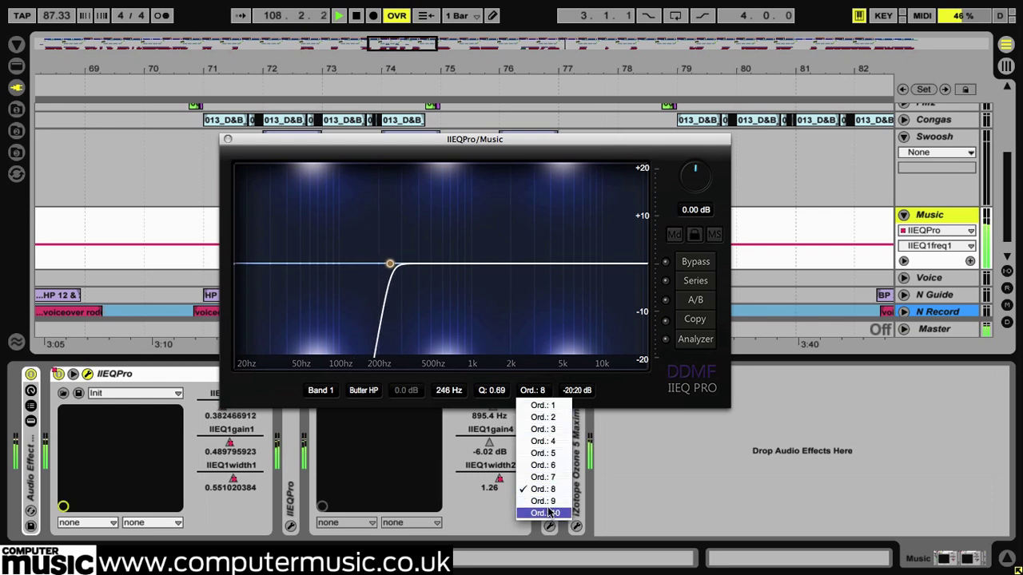
{"action": "left_click", "coordinate": [551, 496]}
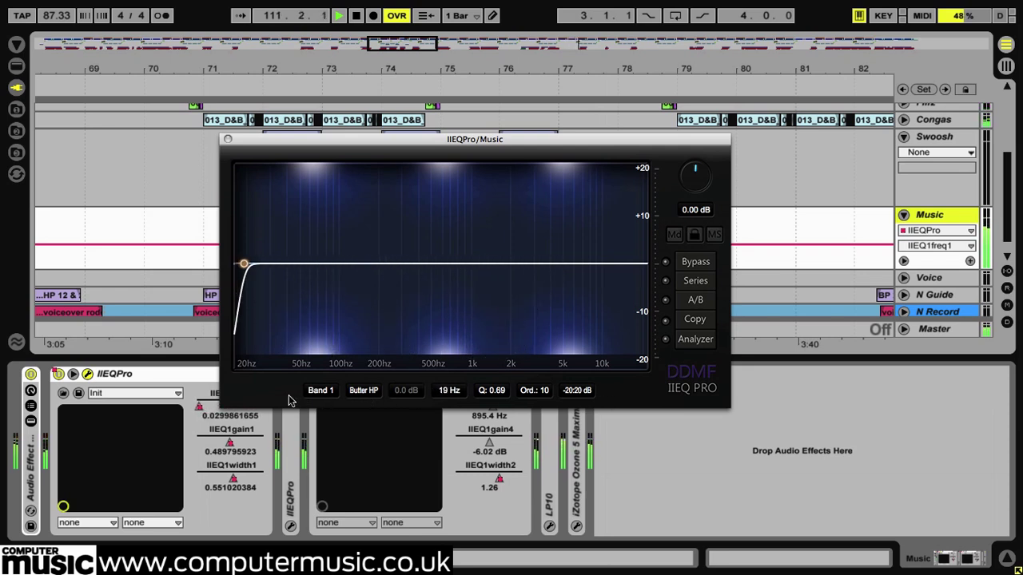
- Try Butter LP on band 1 up to 22000 Hz, and Butter BP at about 475 Hz
{"action": "left_click", "coordinate": [362, 391]}
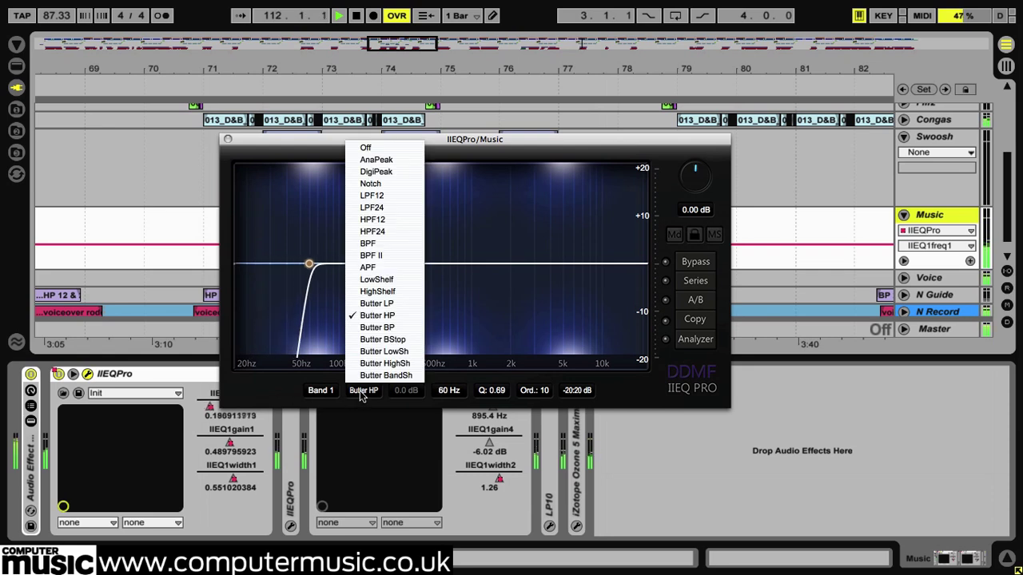
{"action": "left_click", "coordinate": [397, 304]}
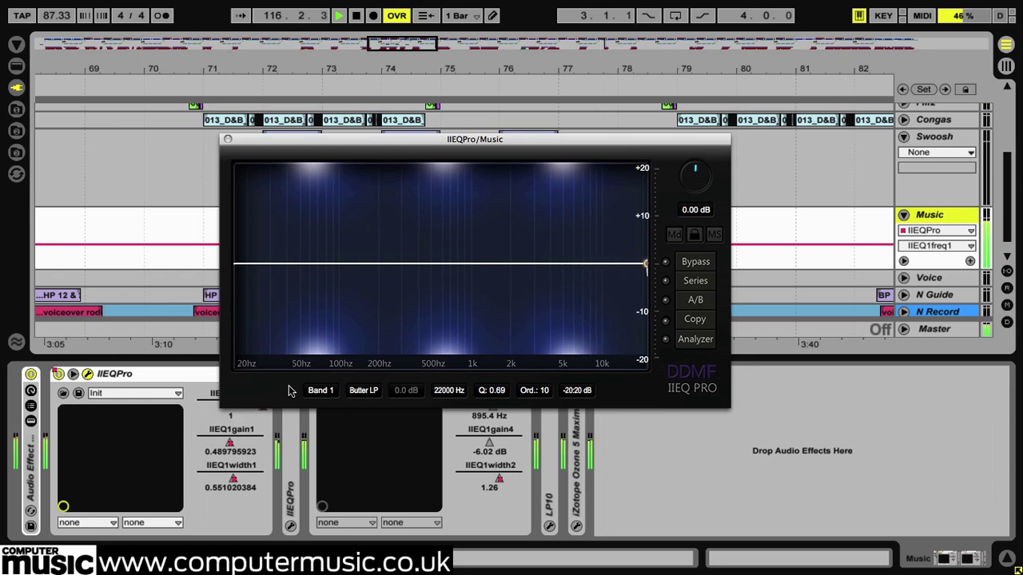
{"action": "left_click", "coordinate": [357, 392]}
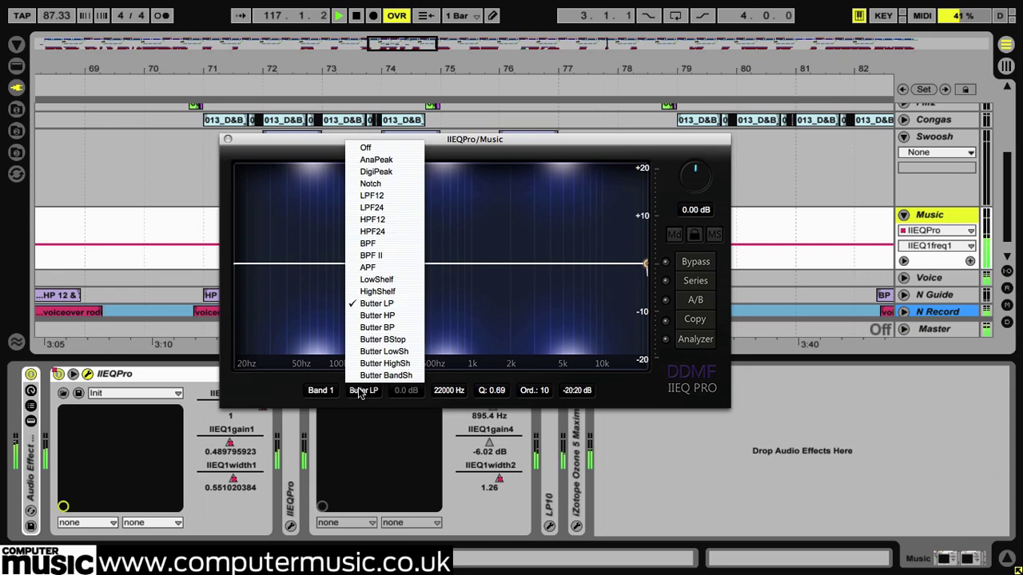
{"action": "left_click", "coordinate": [386, 327]}
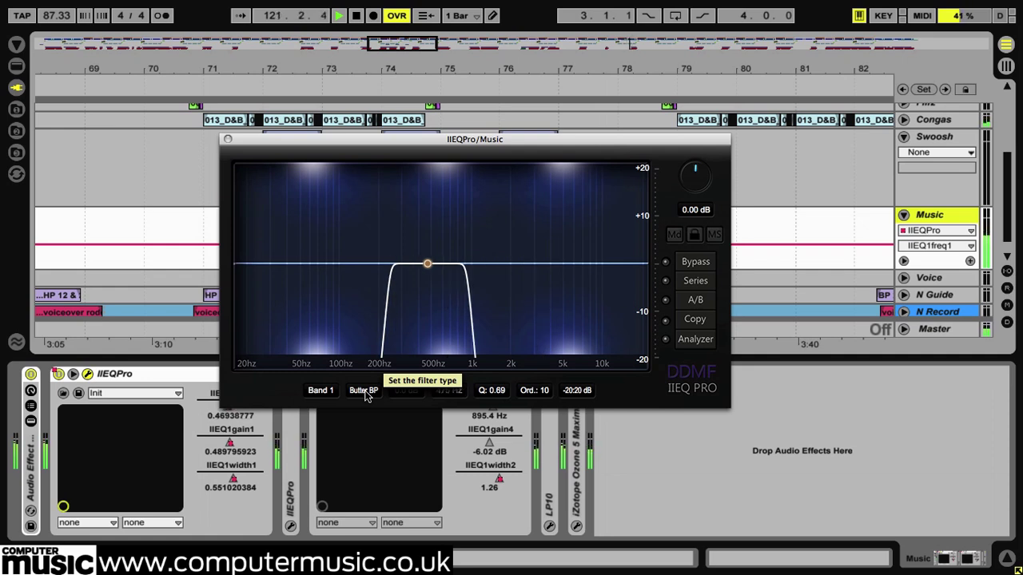
- Try Butter BStop on band 1 with a Q of about 3.24, and Butter BandSh at about 6.1 dB, 615 Hz and Q 0.53
{"action": "left_click", "coordinate": [364, 391]}
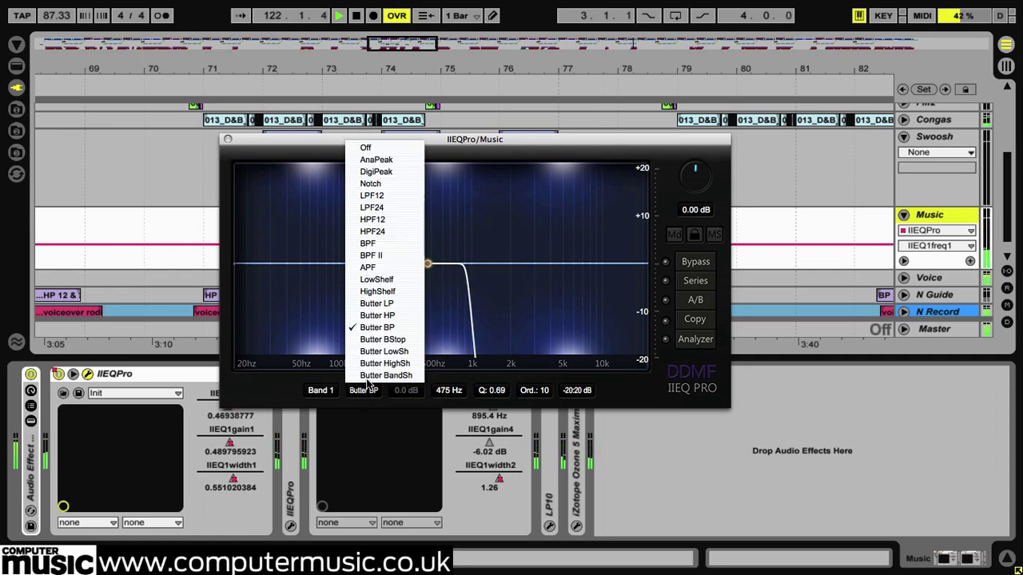
{"action": "left_click", "coordinate": [382, 340]}
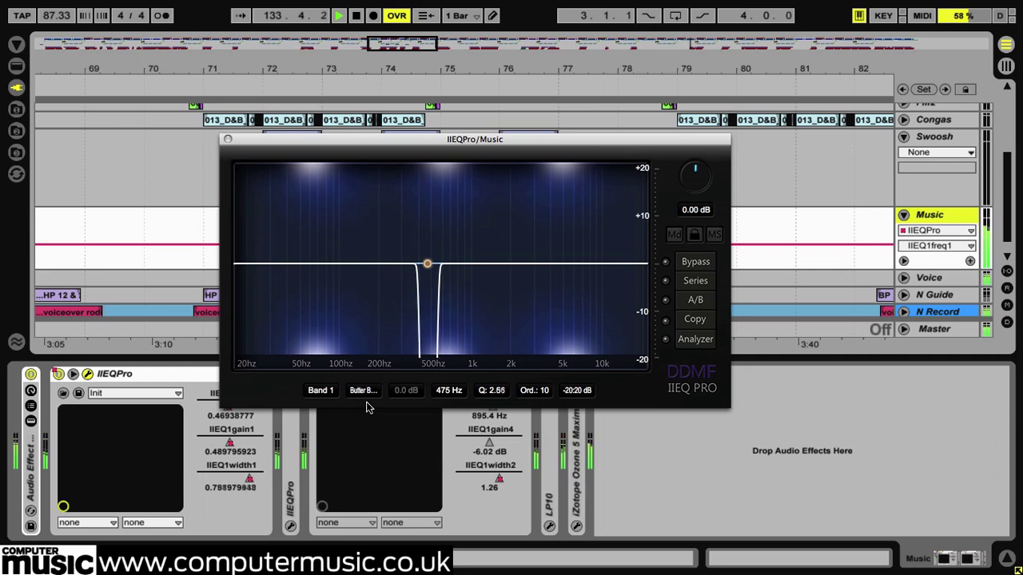
{"action": "left_click", "coordinate": [364, 391]}
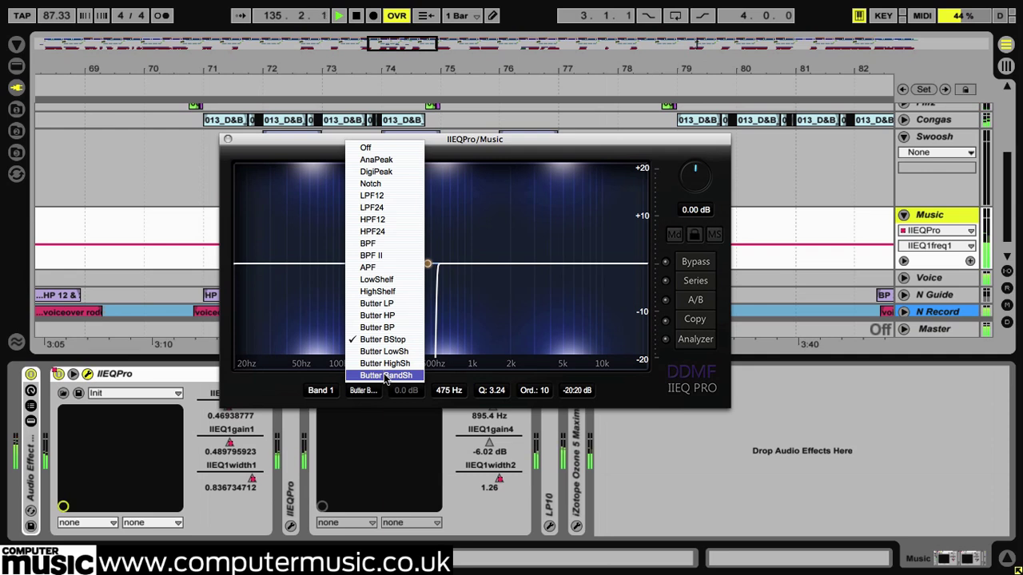
{"action": "left_click", "coordinate": [385, 376]}
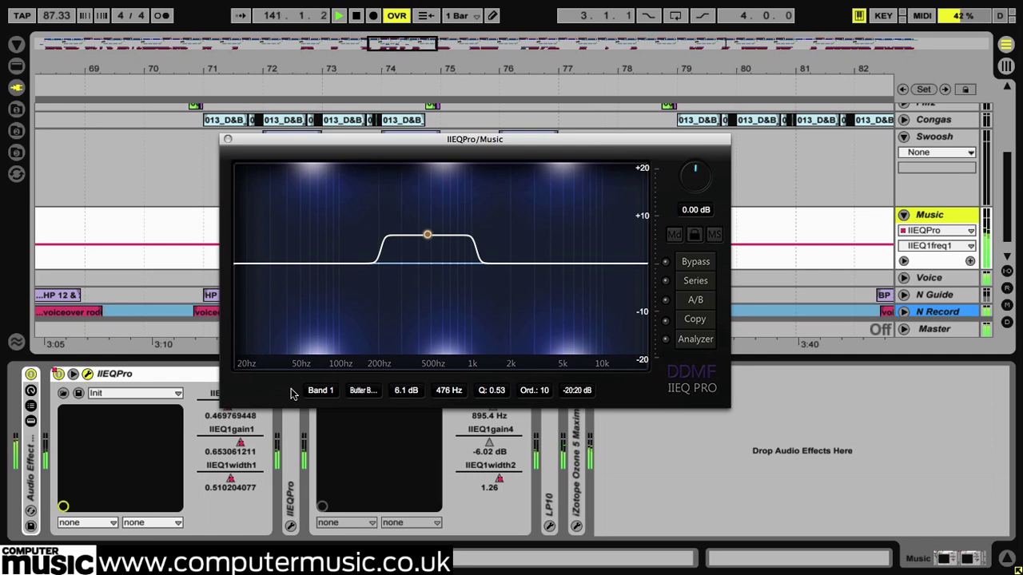
- Compare orders 7, 3 and 5 on band 1's Butter BandSh filter, moving its frequency to about 2908 Hz
{"action": "left_click", "coordinate": [537, 392]}
{"action": "left_click", "coordinate": [543, 477]}
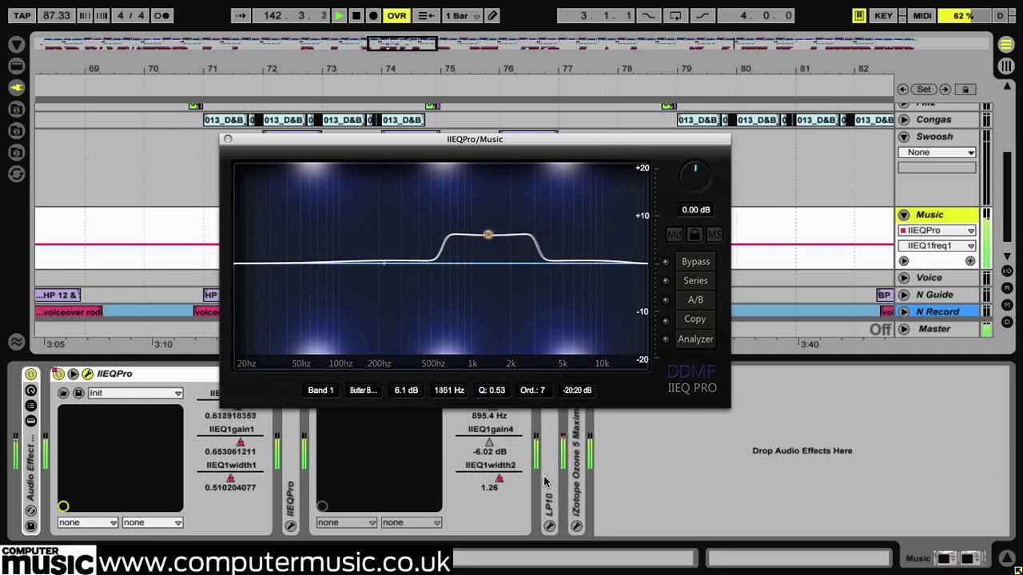
{"action": "left_click", "coordinate": [543, 392]}
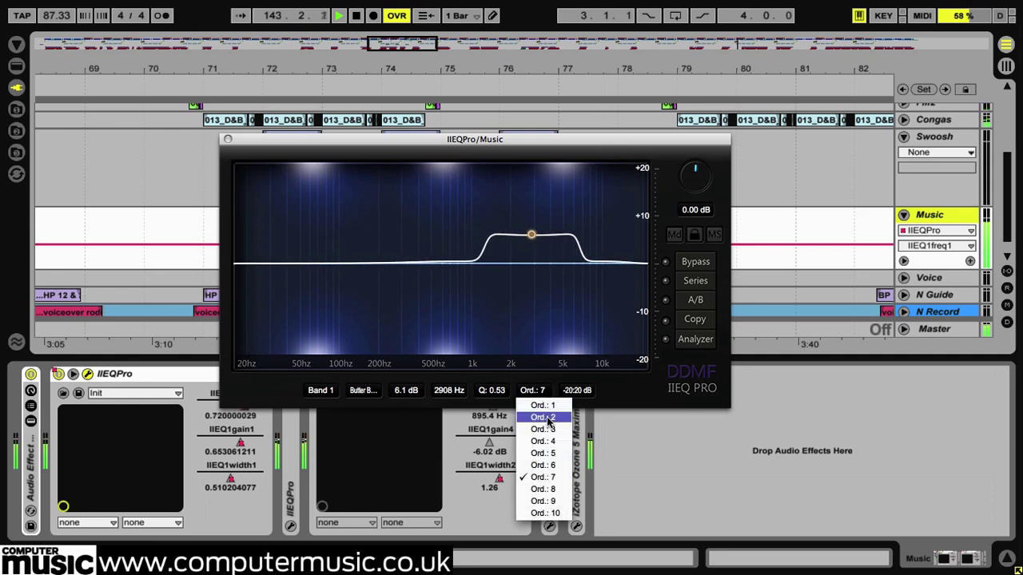
{"action": "left_click", "coordinate": [547, 429]}
{"action": "left_click", "coordinate": [542, 395]}
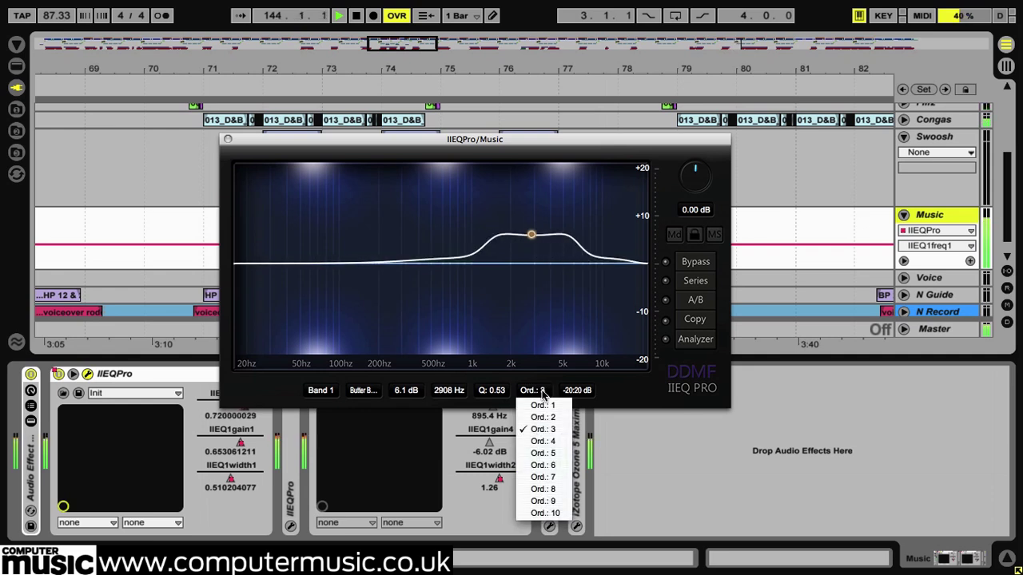
{"action": "left_click", "coordinate": [556, 457]}
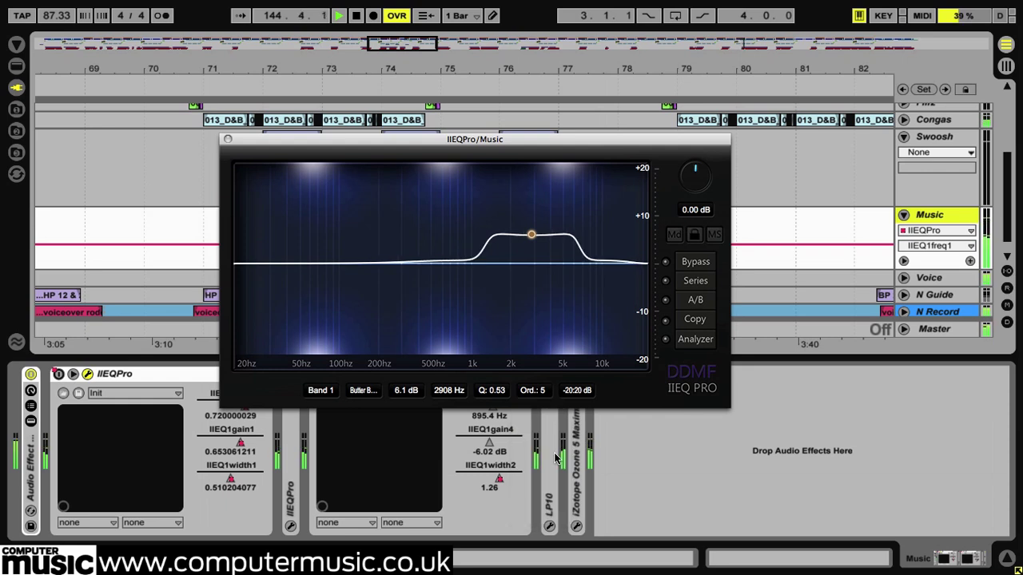
- Close the first IIEQPro and open the Music track's second IIEQPro, which uses the "all off" preset
{"action": "left_click", "coordinate": [228, 140]}
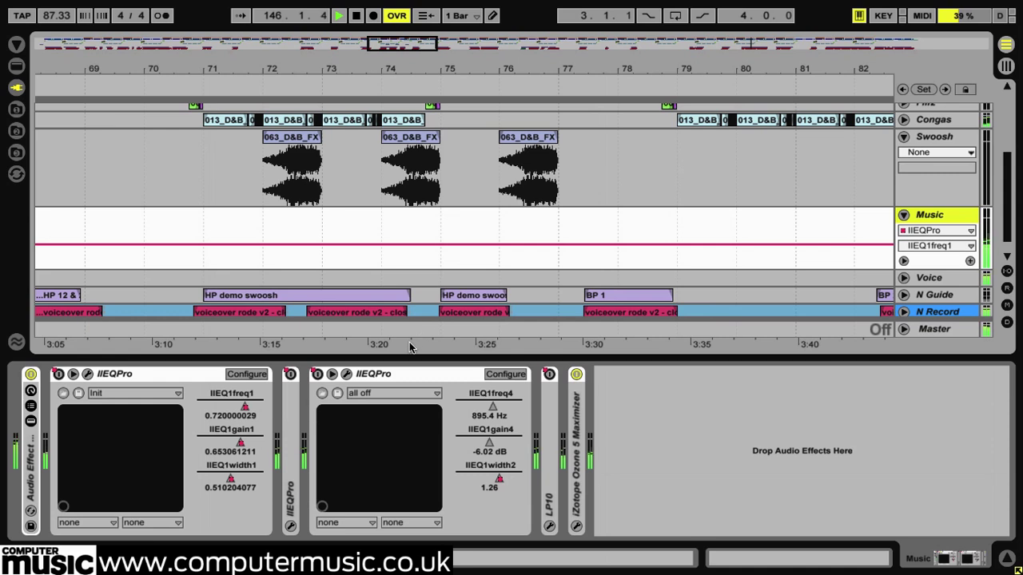
{"action": "left_click", "coordinate": [347, 375]}
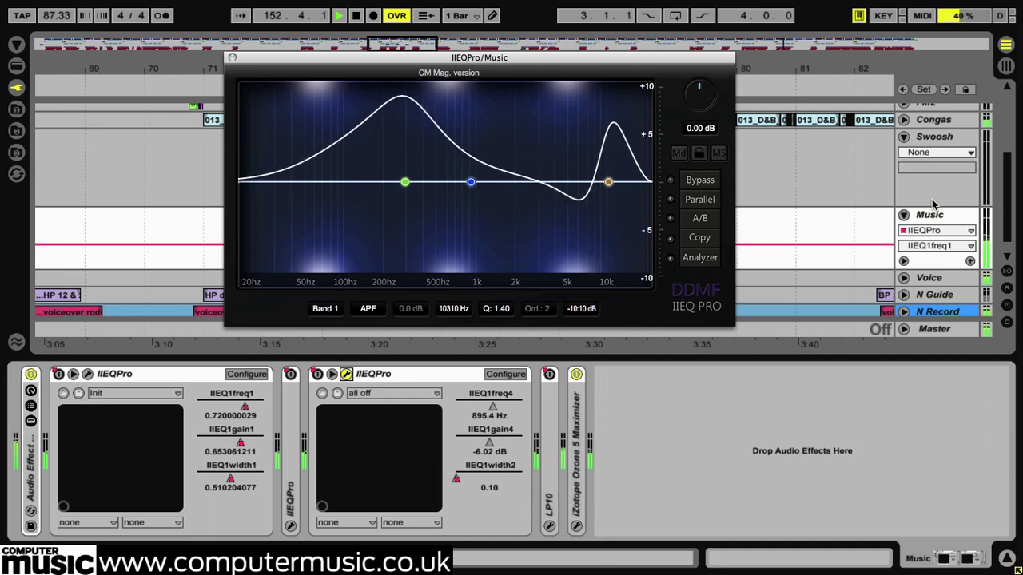
- Switch to the PadBass track's IIEQPro and audition it with the R and L channels bypassed and re-enabled in turn
{"action": "scroll", "coordinate": [931, 204], "scroll_direction": "up", "scroll_amount": 3}
{"action": "left_click", "coordinate": [936, 130]}
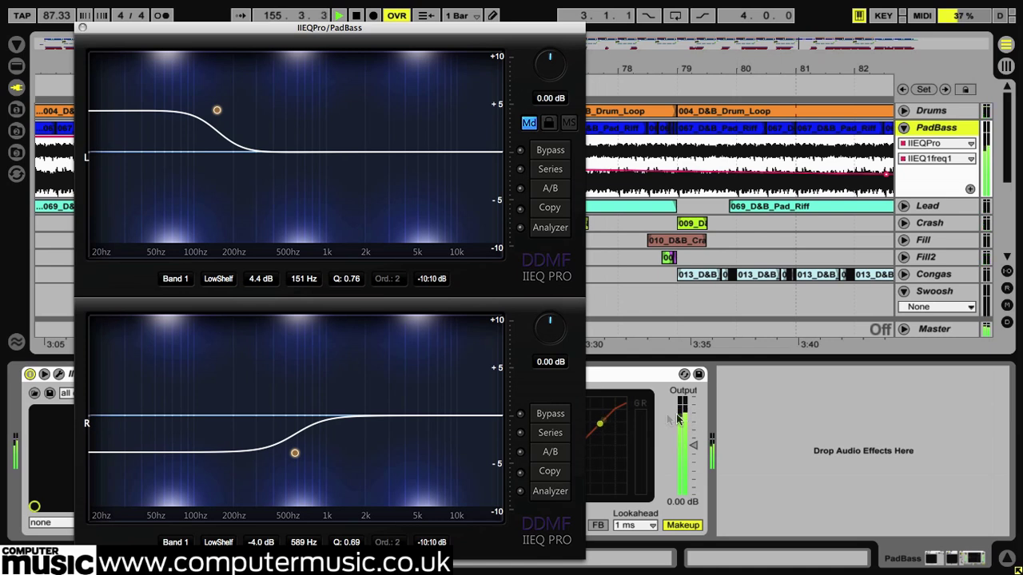
{"action": "left_click", "coordinate": [559, 415]}
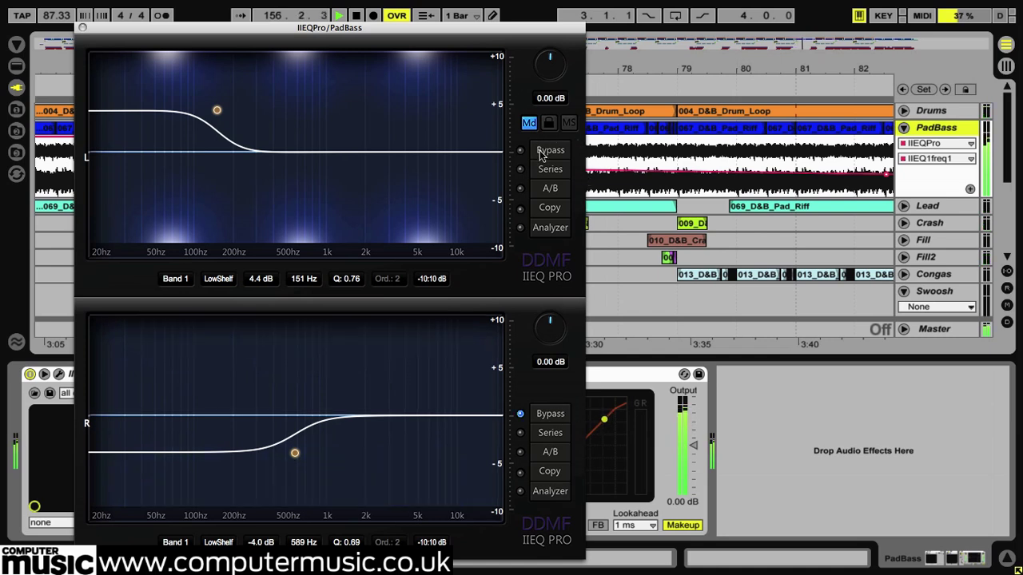
{"action": "left_click", "coordinate": [546, 155]}
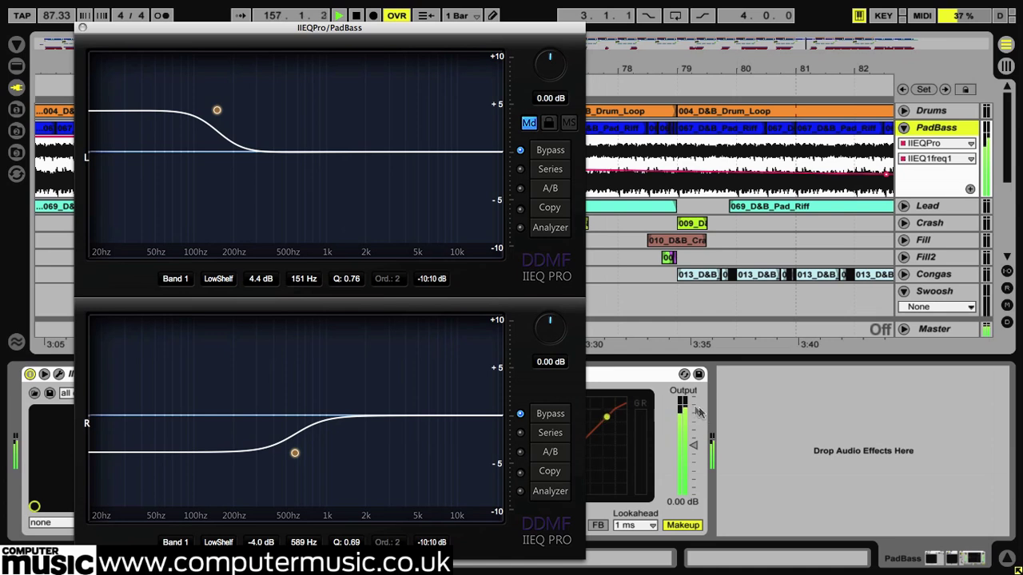
{"action": "left_click", "coordinate": [558, 419]}
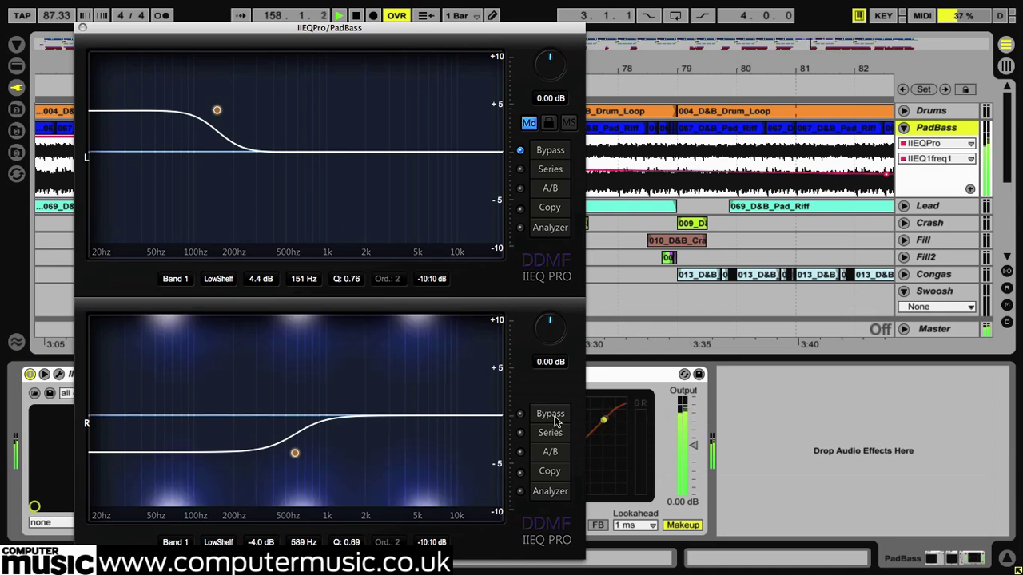
{"action": "left_click", "coordinate": [551, 153]}
- Copy the L channel's EQ setting, shift band 1 to a higher frequency and gain, and compare the versions with A/B
{"action": "left_click", "coordinate": [553, 212]}
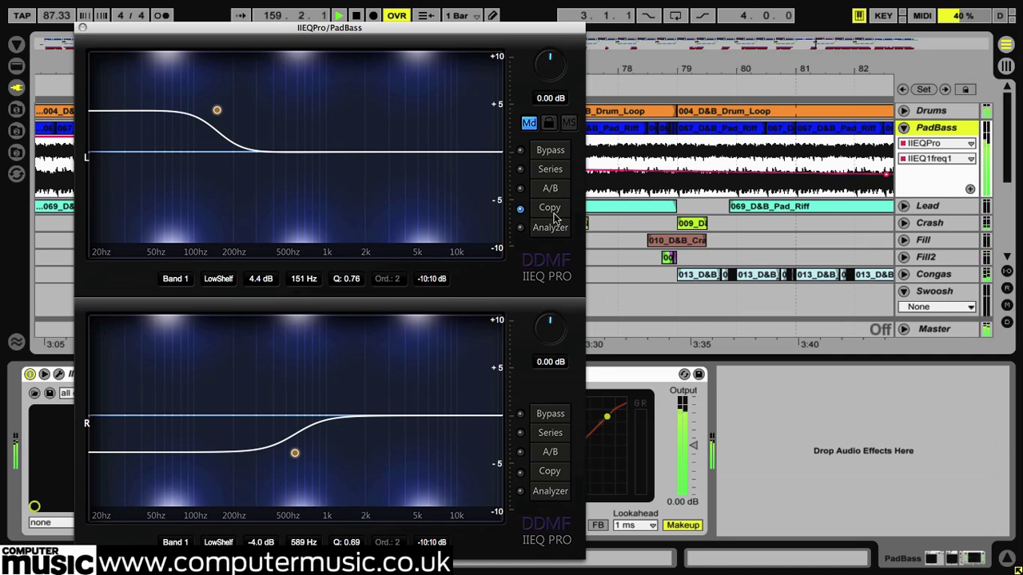
{"action": "left_click_drag", "start_coordinate": [216, 112], "coordinate": [317, 91]}
{"action": "left_click", "coordinate": [552, 198]}
{"action": "left_click", "coordinate": [552, 198]}
{"action": "left_click", "coordinate": [553, 197]}
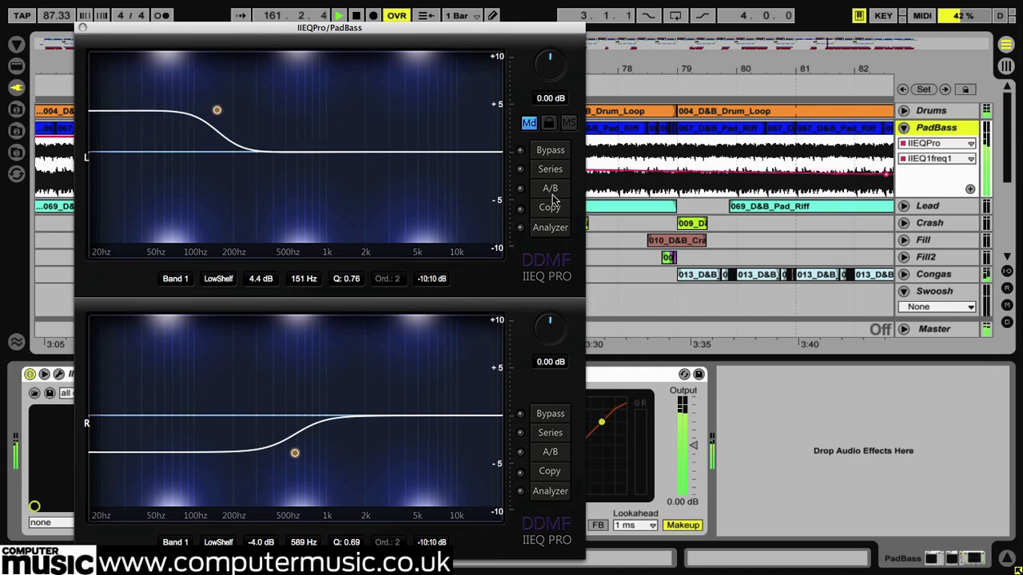
- Return to the Music track and show its LP10 equaliser in place of the IIEQPro, centred over the arrangement
{"action": "scroll", "coordinate": [965, 195], "scroll_direction": "down", "scroll_amount": 5}
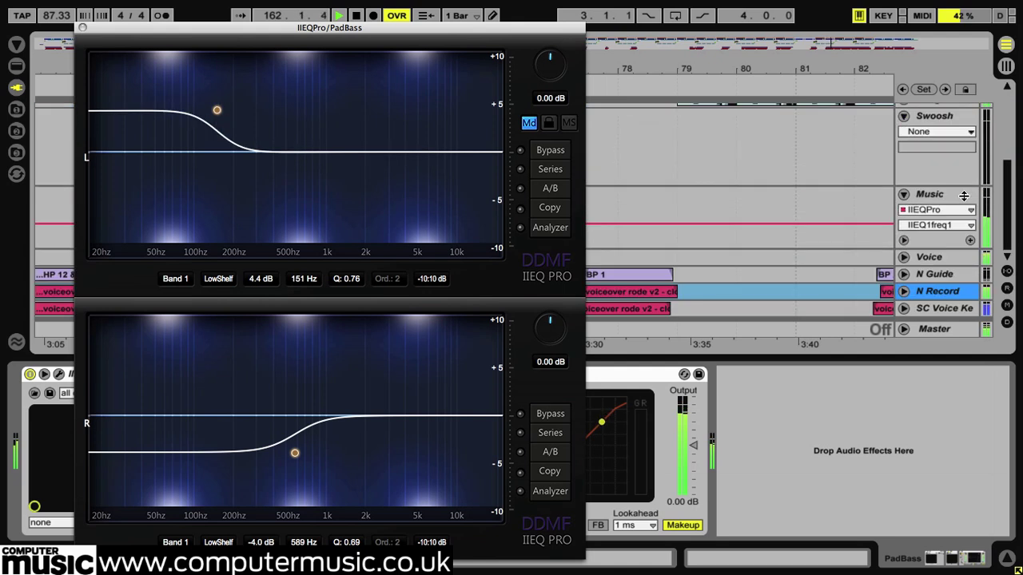
{"action": "left_click", "coordinate": [940, 198]}
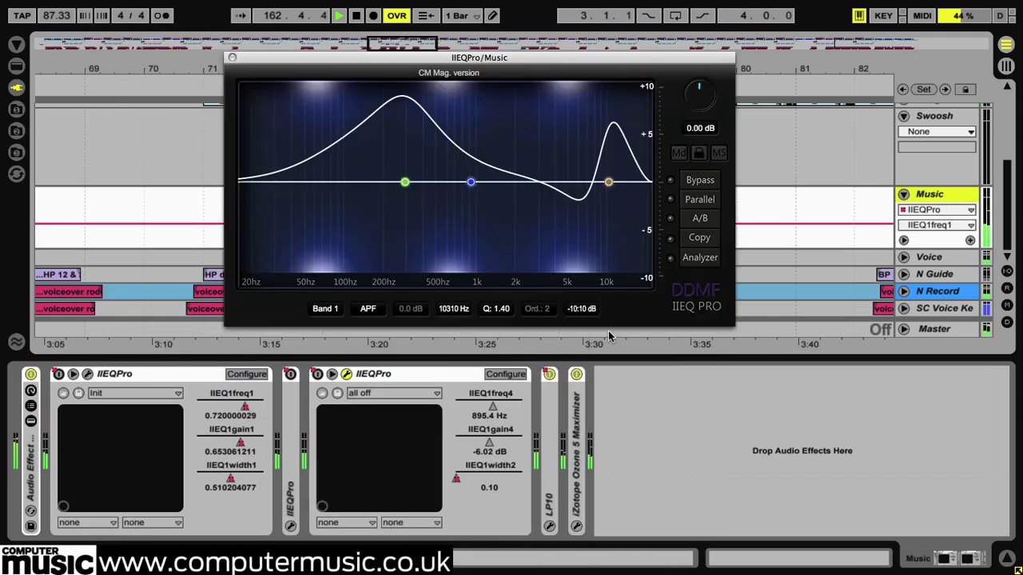
{"action": "left_click", "coordinate": [550, 527]}
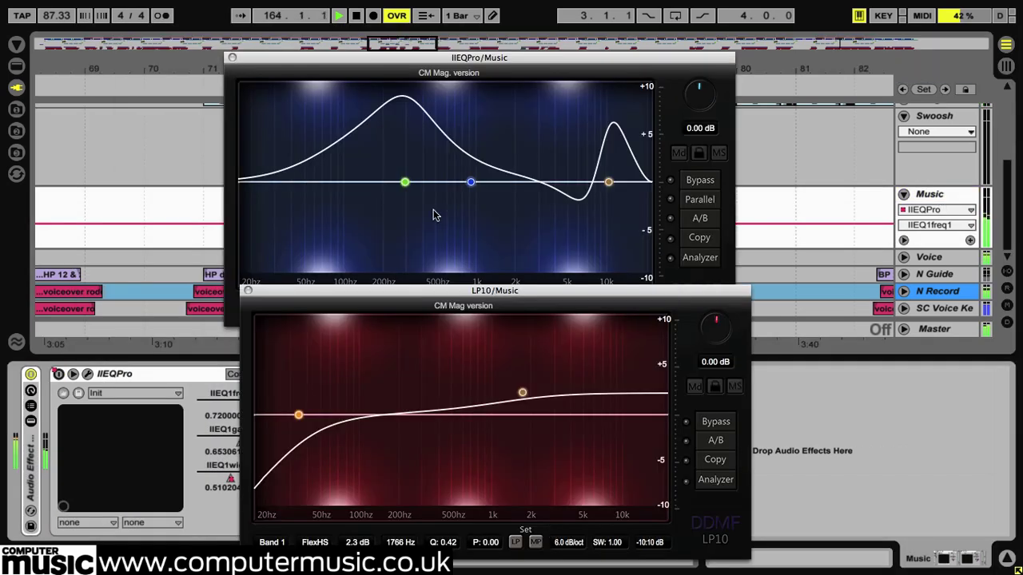
{"action": "left_click", "coordinate": [232, 58]}
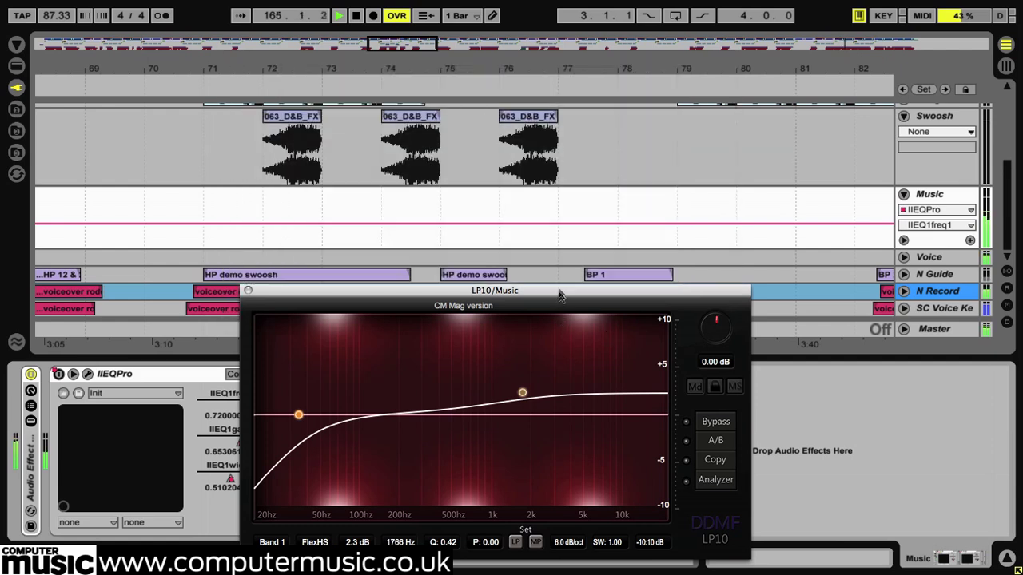
{"action": "left_click_drag", "start_coordinate": [558, 293], "coordinate": [552, 152]}
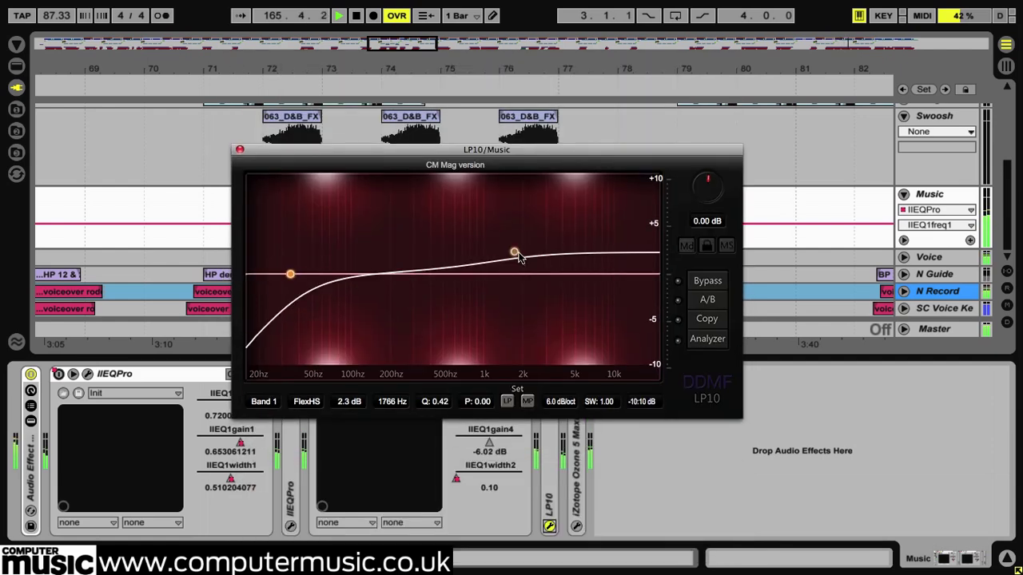
- Set the phase of band 1 in LP10 to 0.16 and try the minimum-phase setting
{"action": "left_click_drag", "start_coordinate": [478, 400], "coordinate": [478, 395]}
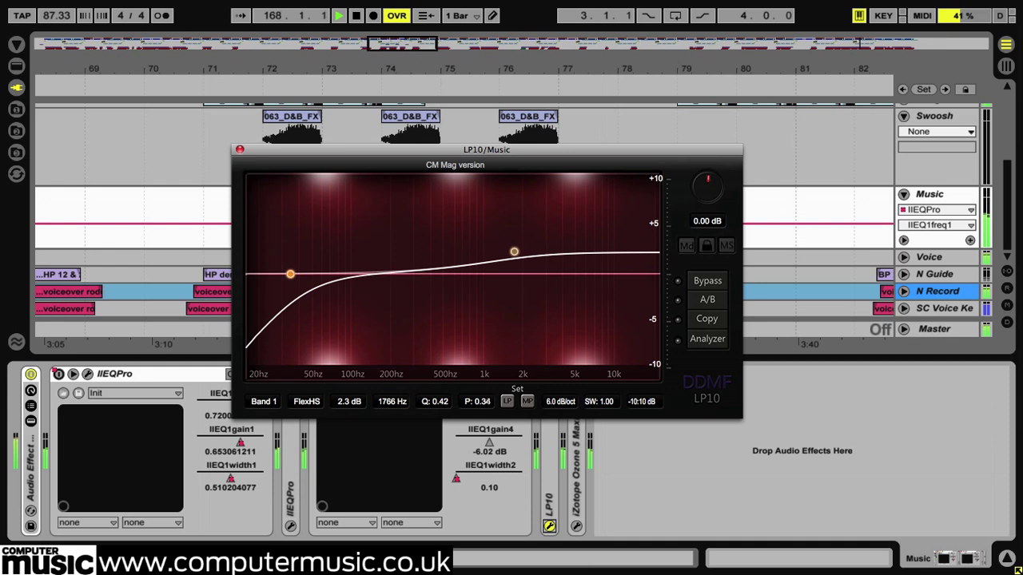
{"action": "left_click", "coordinate": [527, 402]}
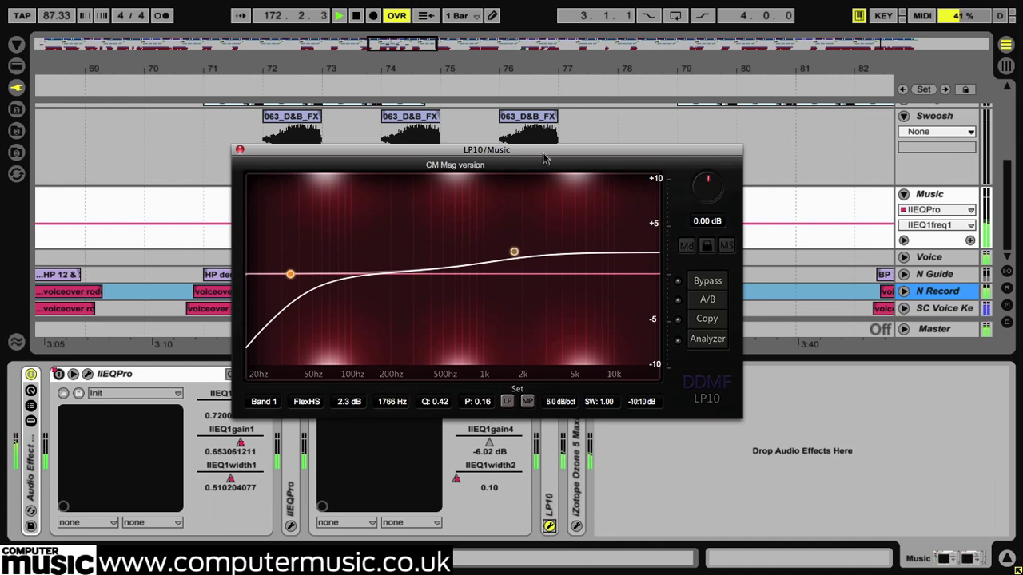
- Move LP10 aside and turn off band 1 in the Music track's first IIEQPro
{"action": "left_click_drag", "start_coordinate": [543, 158], "coordinate": [672, 258]}
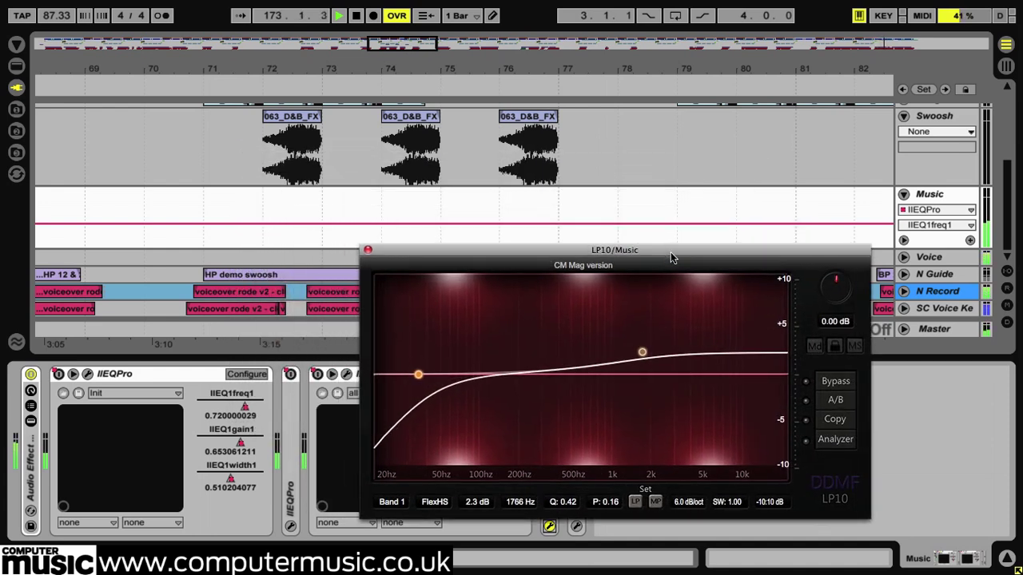
{"action": "left_click", "coordinate": [88, 374]}
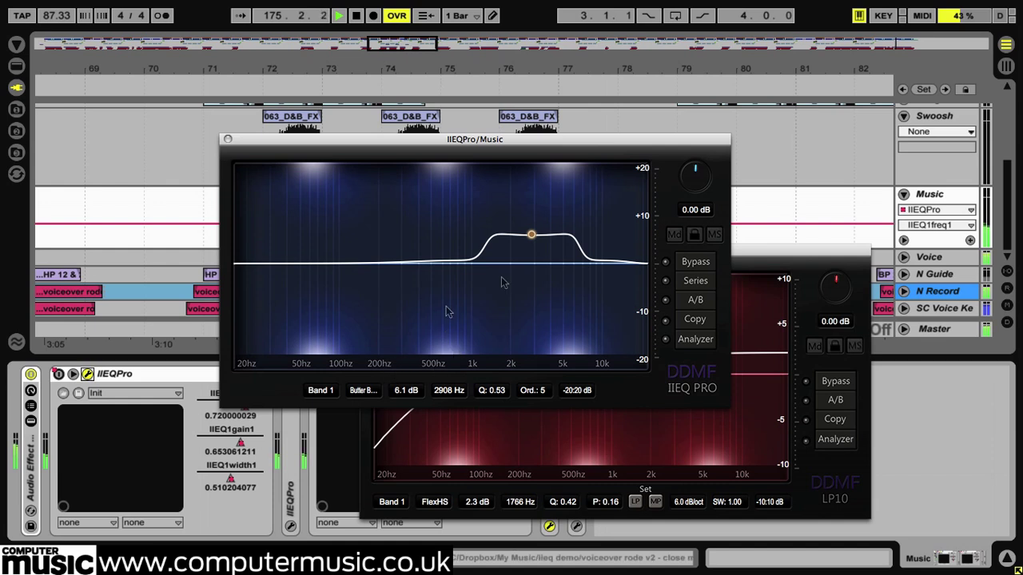
{"action": "double_click", "coordinate": [532, 235]}
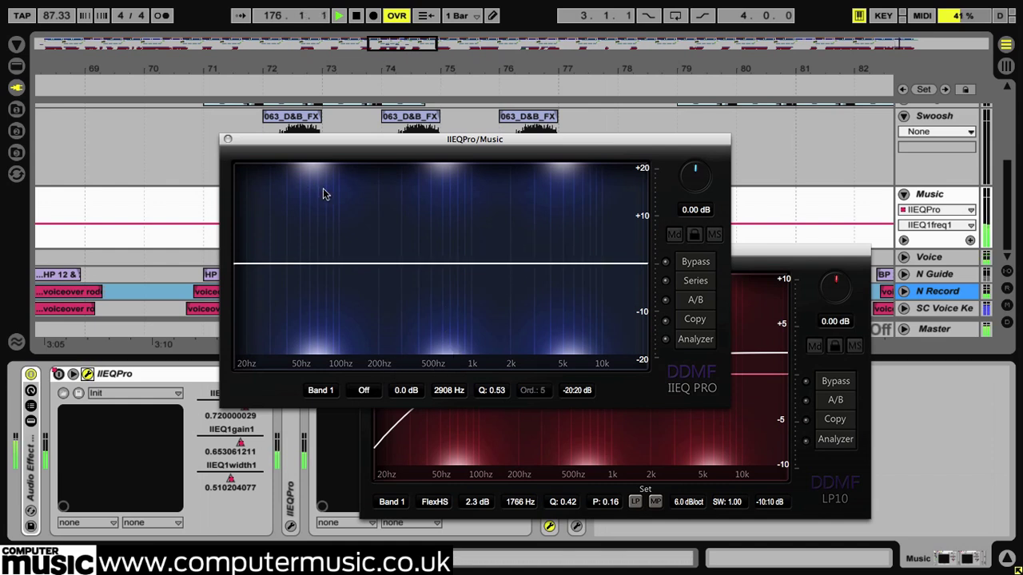
- Close the first IIEQPro and show the second IIEQPro together with LP10, keeping LP10 in front
{"action": "left_click", "coordinate": [228, 139]}
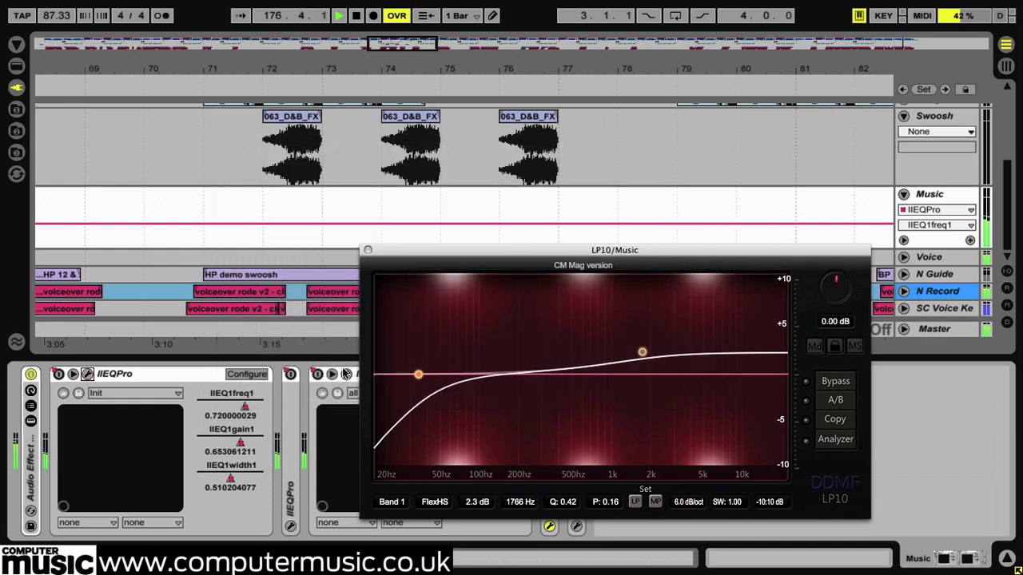
{"action": "left_click", "coordinate": [346, 376]}
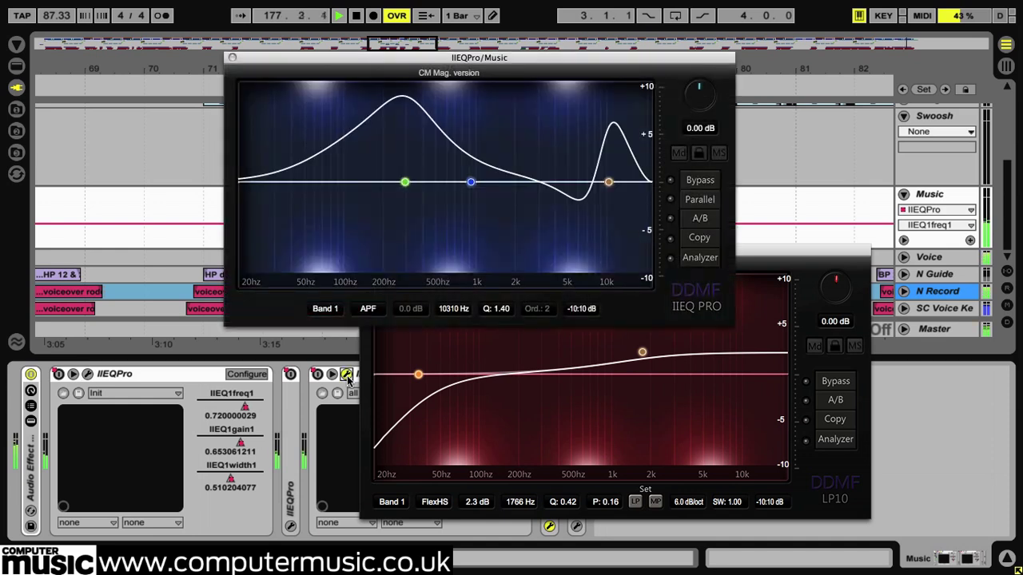
{"action": "left_click", "coordinate": [797, 261]}
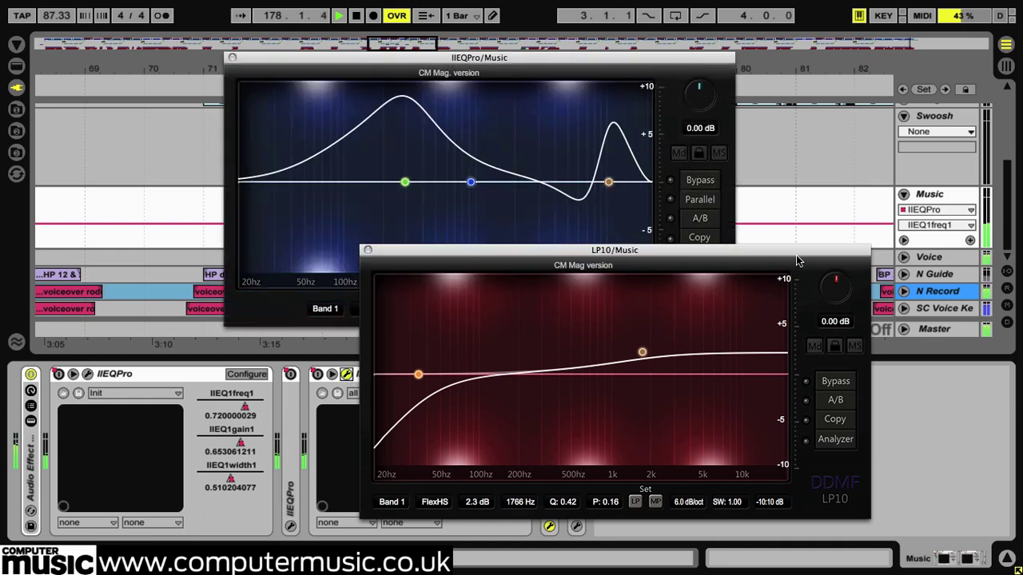